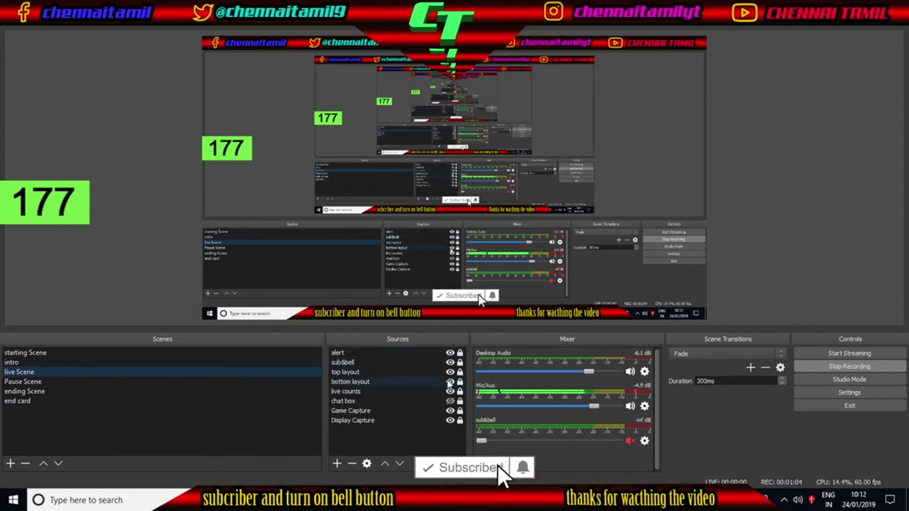
# Step: Hide the 'bottom layout' source in the OBS scene and minimise OBS to show the desktop
pyautogui.click(449, 382)
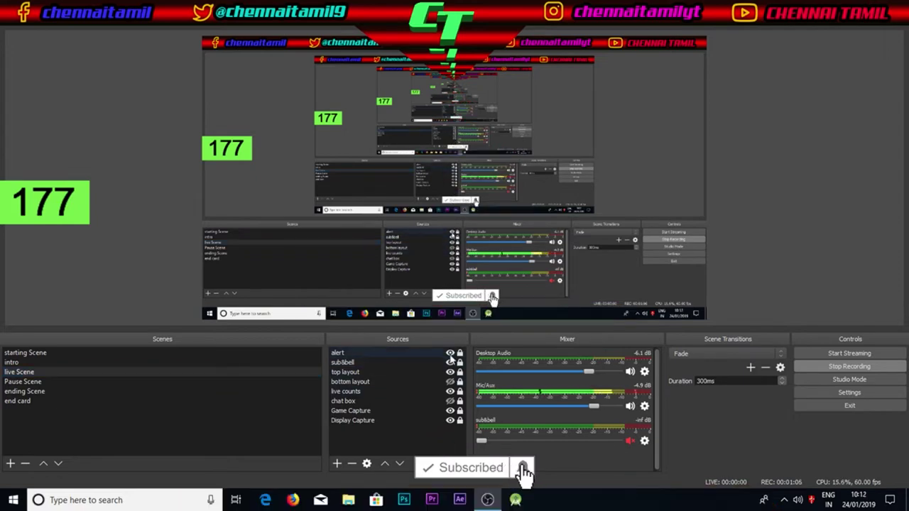
pyautogui.press('super+d')
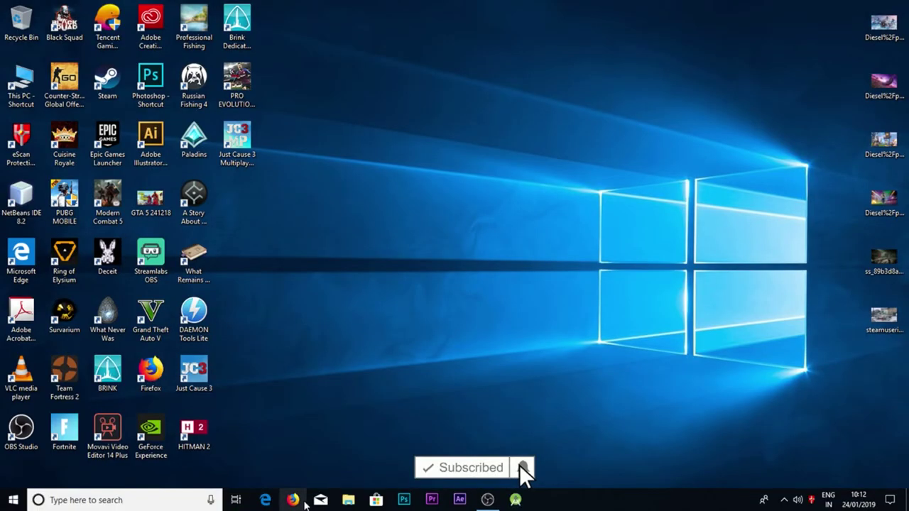
# Step: Open Firefox, search Google for 'pubg lite beta' and scroll through the results
pyautogui.click(301, 503)
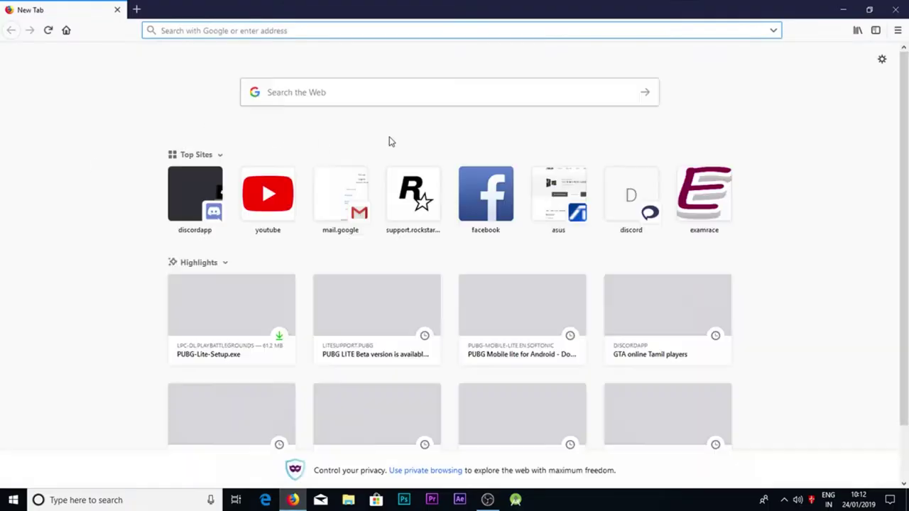
pyautogui.click(302, 96)
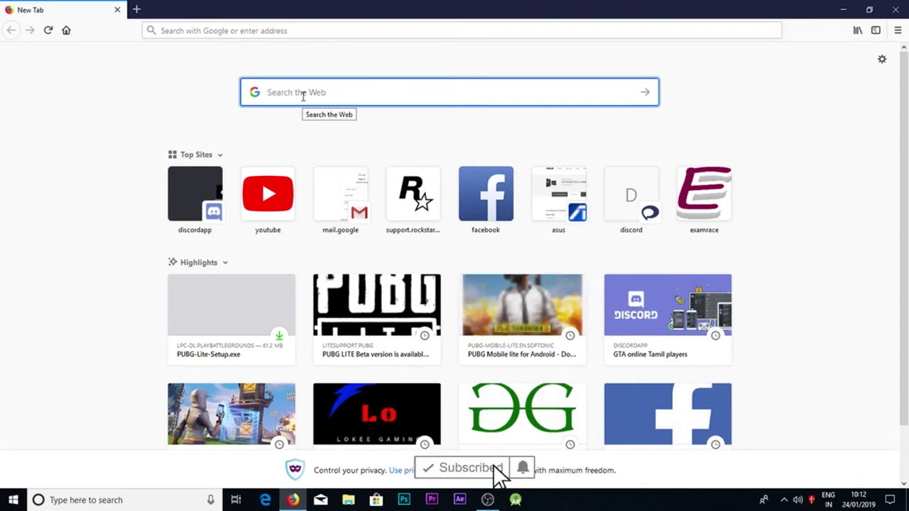
pyautogui.write('pubg')
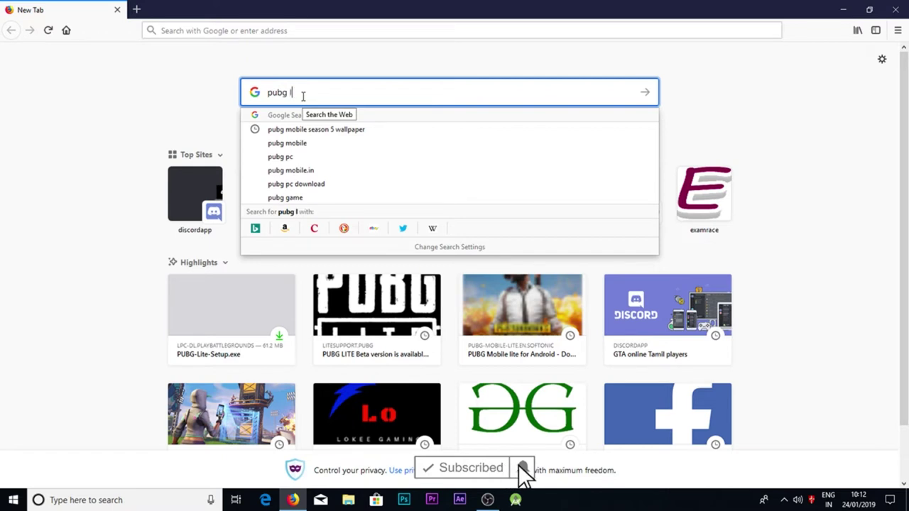
pyautogui.write(' lite')
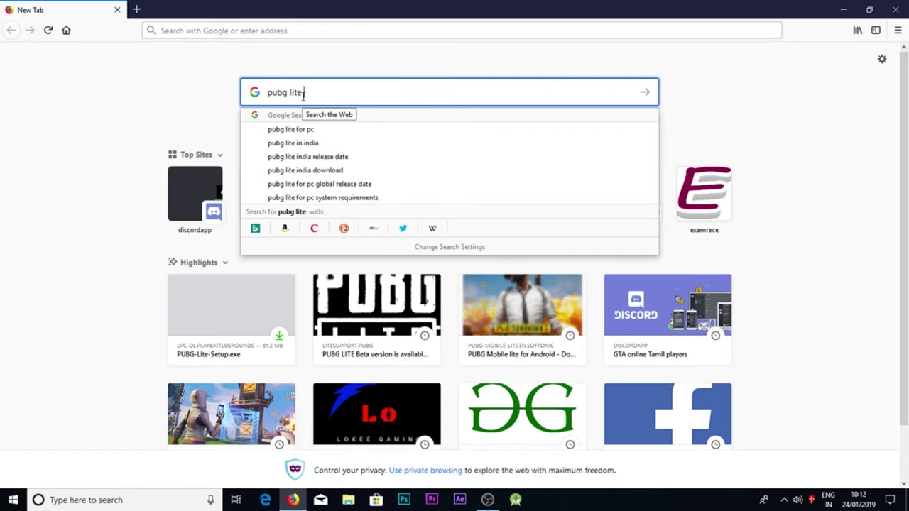
pyautogui.write(' beta')
pyautogui.press('Return')
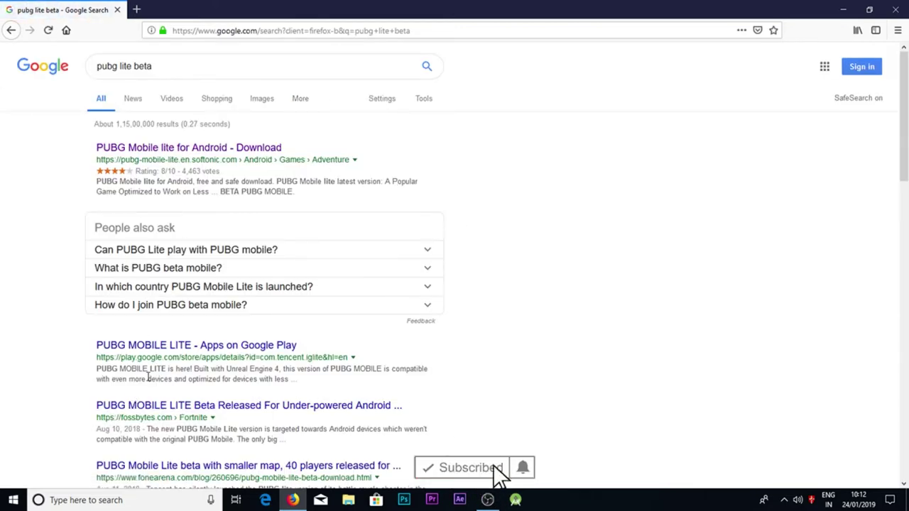
pyautogui.scroll(-2, 156, 375)
pyautogui.scroll(-4, 174, 315)
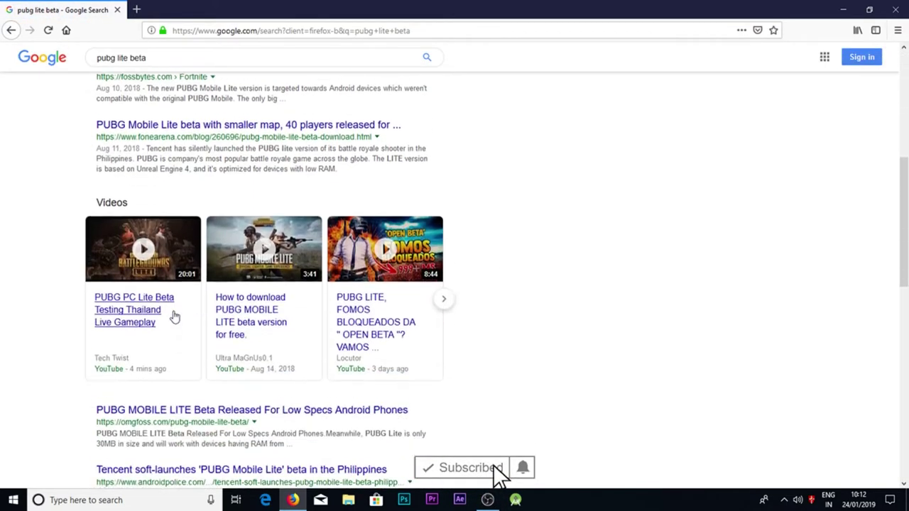
pyautogui.scroll(-1, 157, 301)
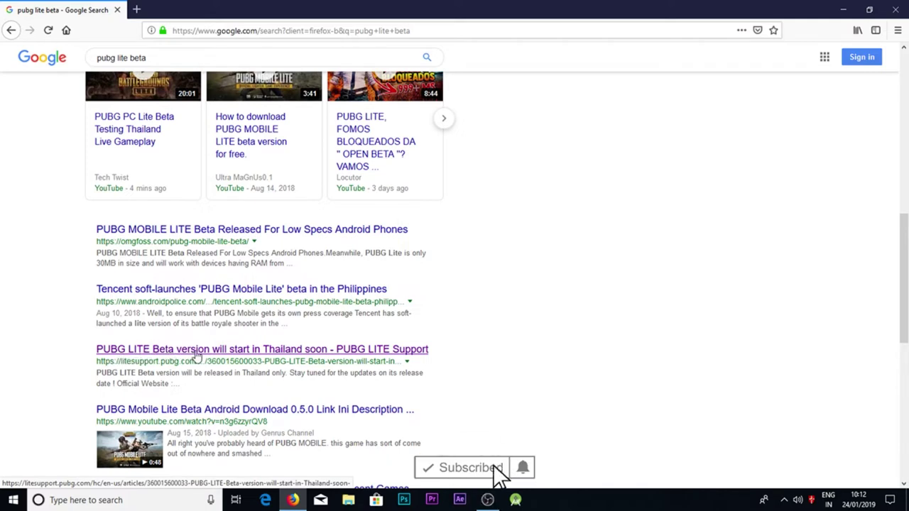
# Step: Open the 'PUBG LITE Beta version will start in Thailand soon' support article and skim its text
pyautogui.click(412, 355)
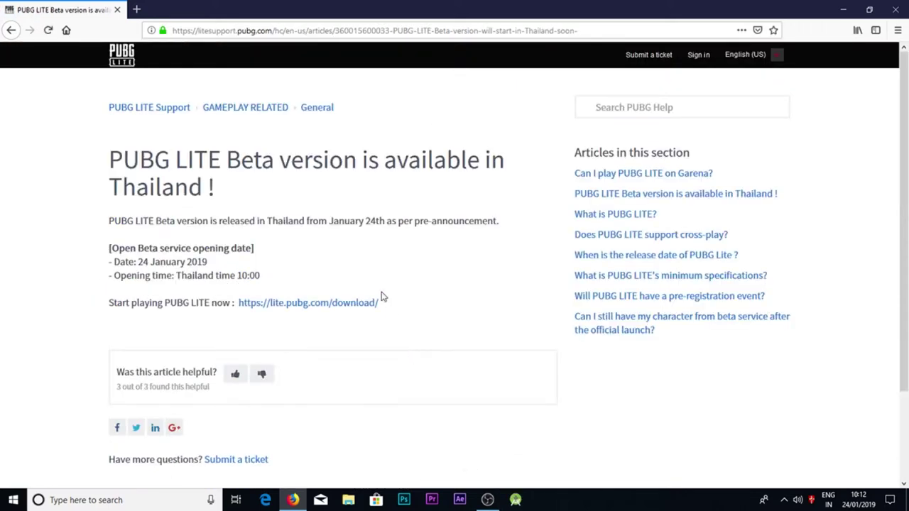
pyautogui.moveTo(100, 164); pyautogui.dragTo(423, 164)
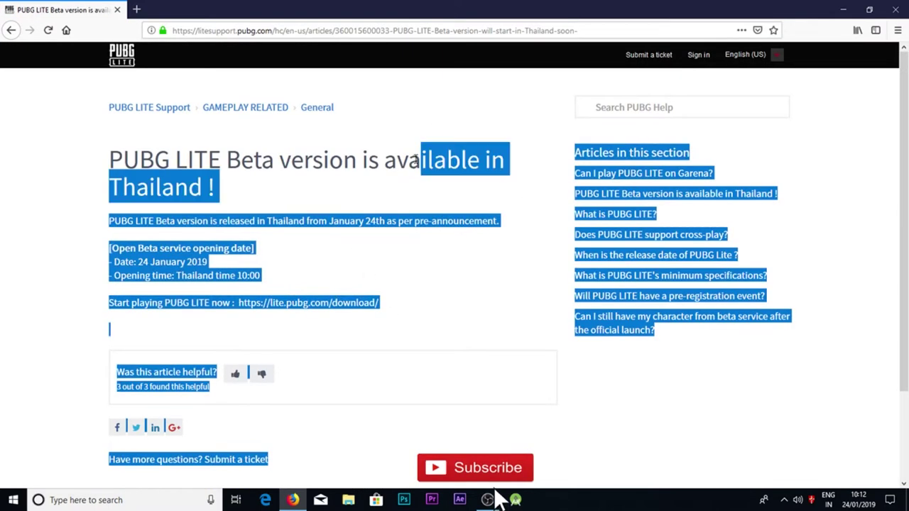
pyautogui.click(50, 151)
pyautogui.moveTo(50, 152); pyautogui.dragTo(284, 483)
pyautogui.click(156, 178)
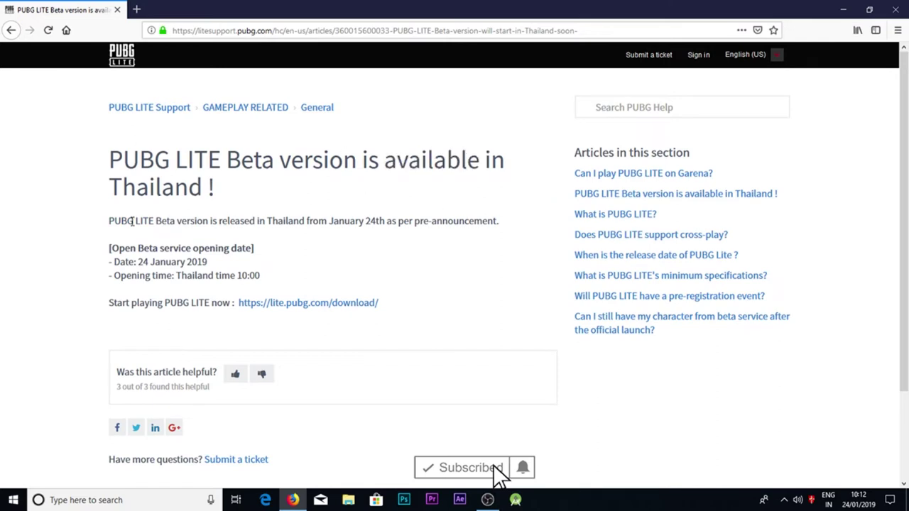
# Step: Highlight the 24 January 2019 release details and compare them with today's date in the taskbar calendar
pyautogui.moveTo(121, 221); pyautogui.dragTo(367, 221)
pyautogui.doubleClick(375, 221)
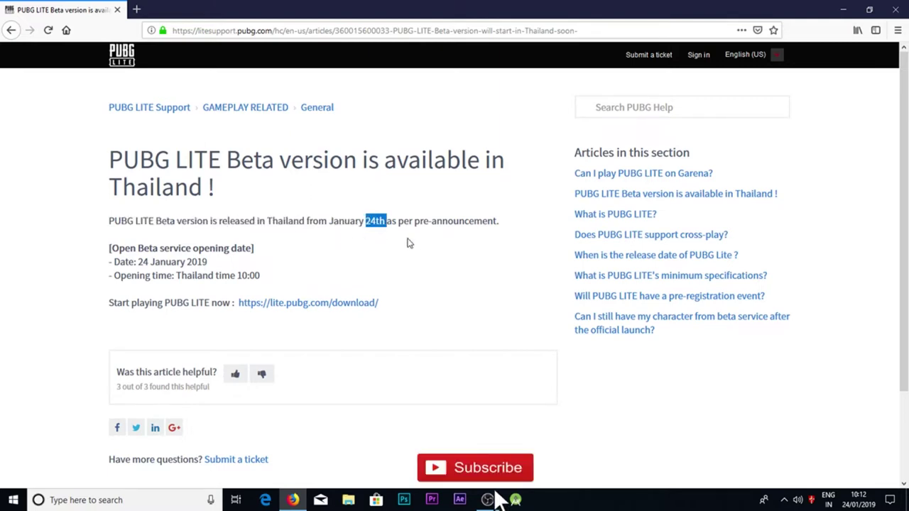
pyautogui.tripleClick(452, 221)
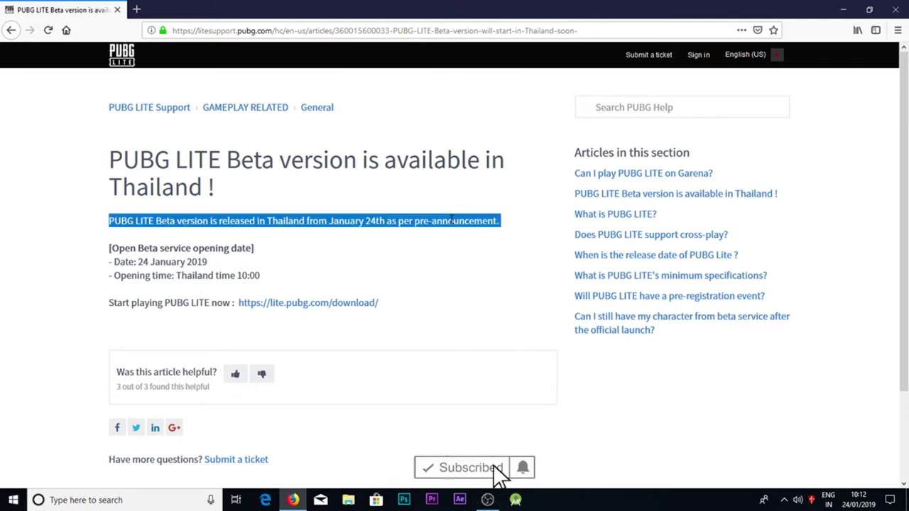
pyautogui.doubleClick(452, 221)
pyautogui.click(152, 275)
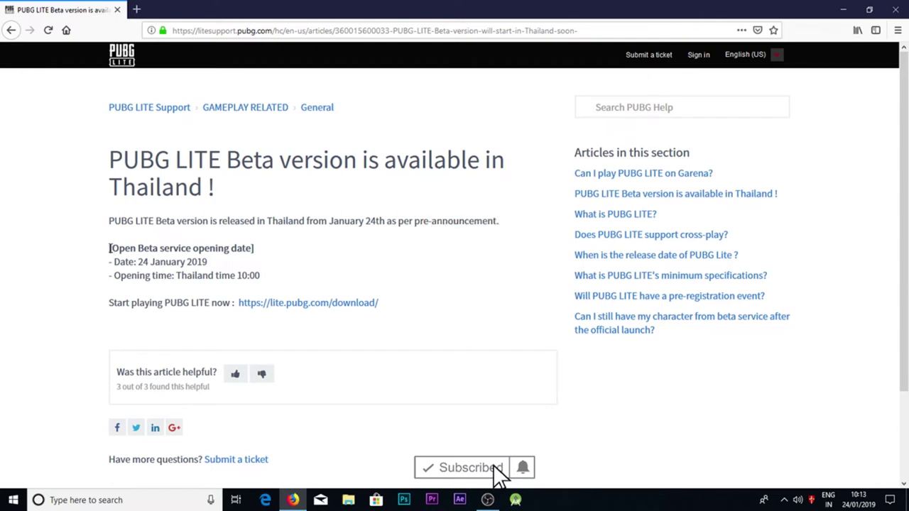
pyautogui.moveTo(110, 248); pyautogui.dragTo(242, 275)
pyautogui.tripleClick(191, 263)
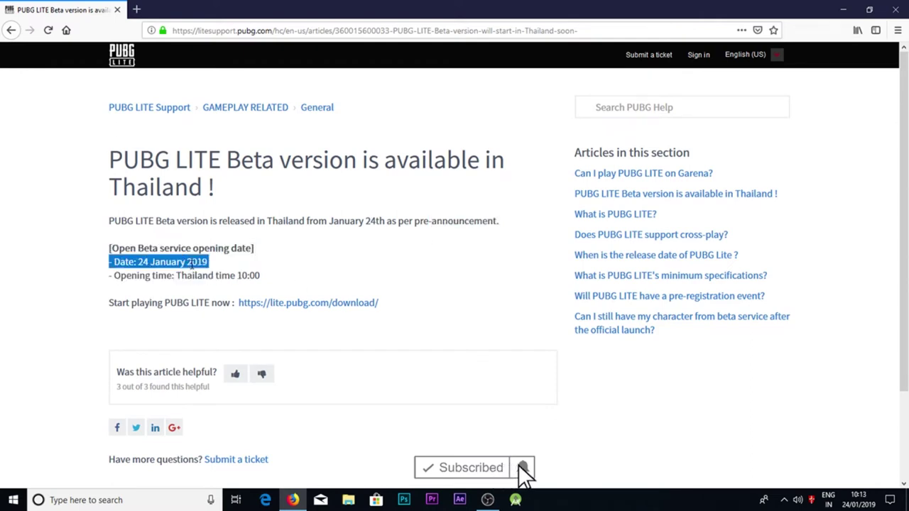
pyautogui.click(872, 505)
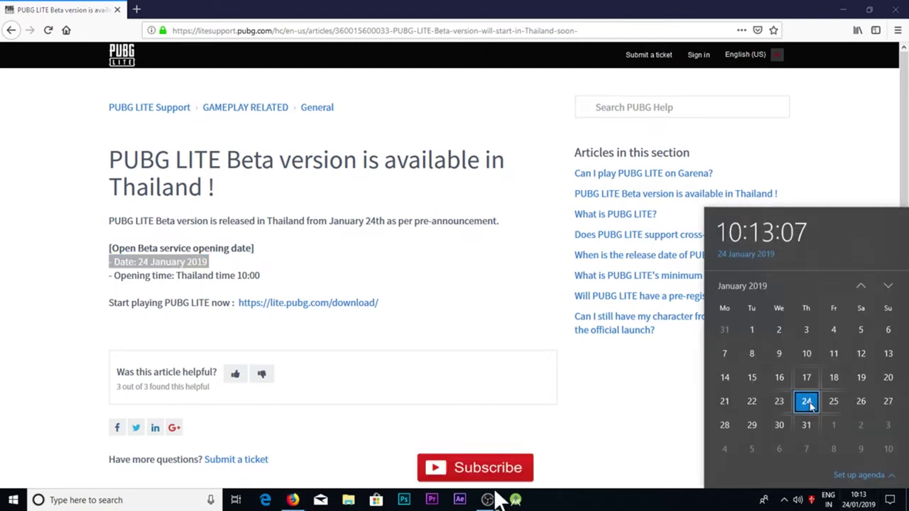
pyautogui.click(538, 478)
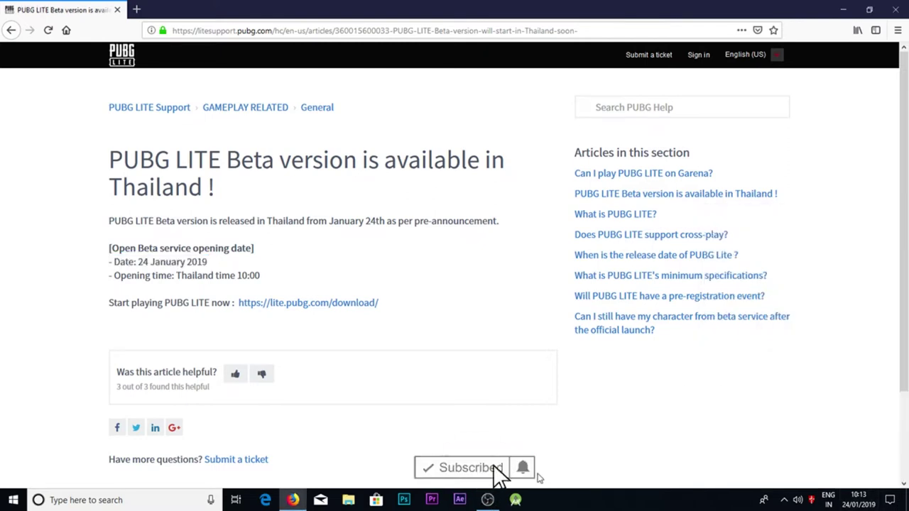
# Step: Open the lite.pubg.com/download page and scroll through it
pyautogui.click(288, 313)
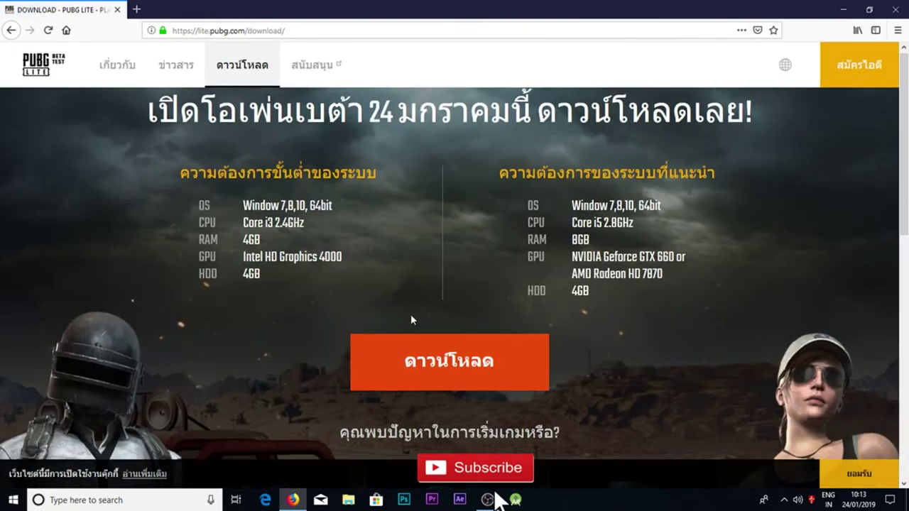
pyautogui.scroll(-3, 412, 319)
pyautogui.scroll(3, 411, 311)
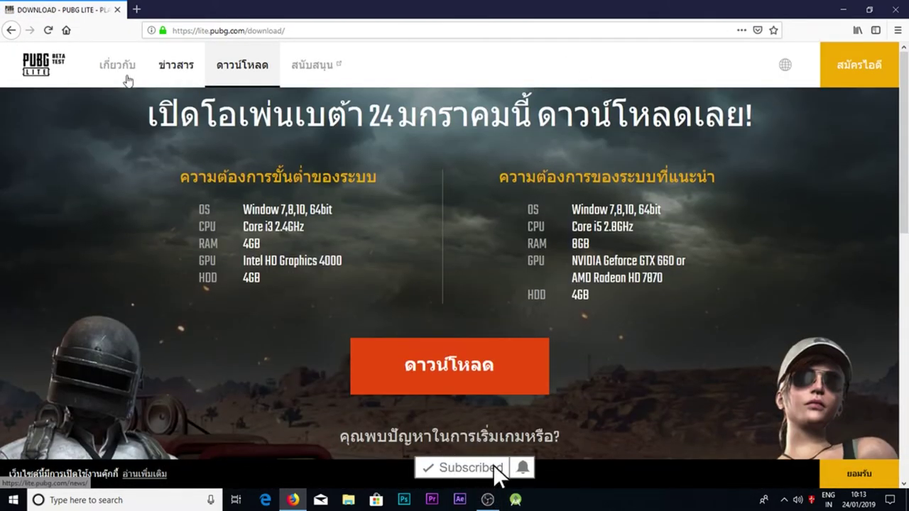
pyautogui.scroll(-6, 508, 290)
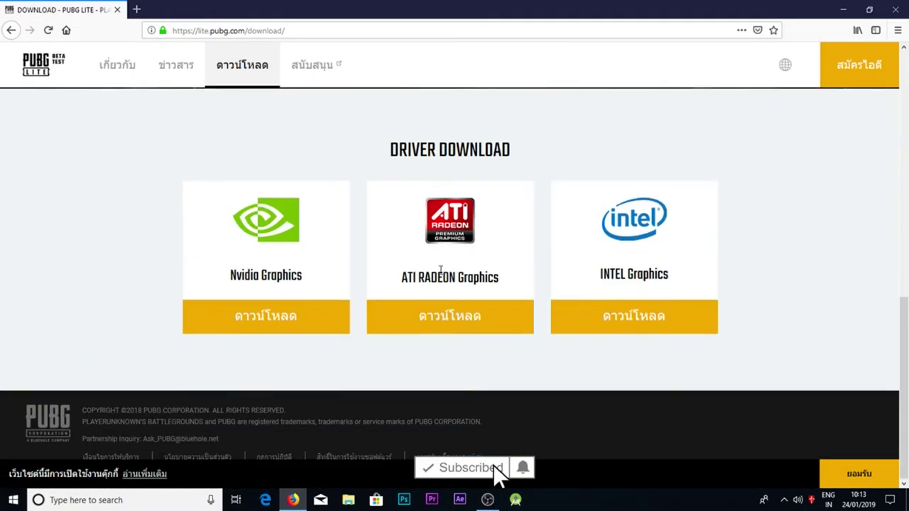
pyautogui.scroll(6, 367, 325)
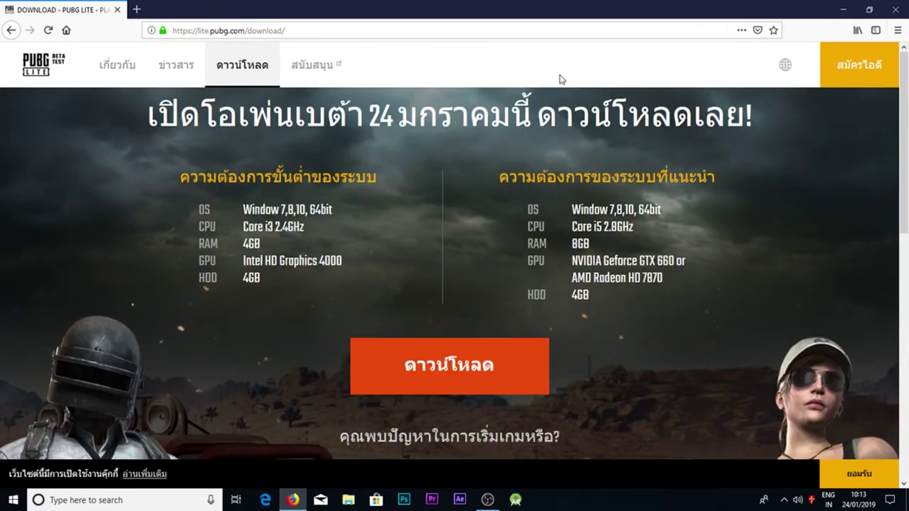
pyautogui.scroll(-6, 524, 95)
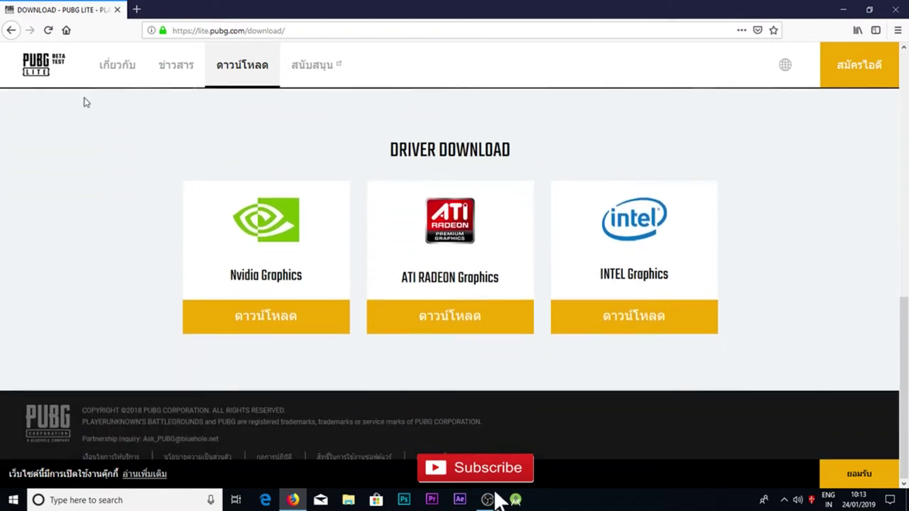
pyautogui.scroll(6, 317, 348)
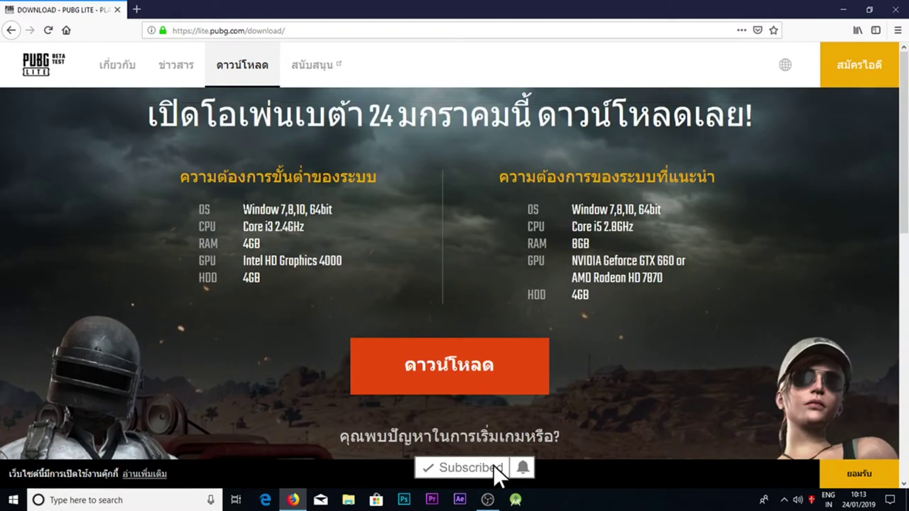
# Step: Highlight the minimum specs: Windows 7/8/10 64-bit, Core i3 2.4GHz, 4GB RAM, Intel HD Graphics 4000, 4GB HDD
pyautogui.moveTo(243, 210); pyautogui.dragTo(260, 279)
pyautogui.tripleClick(223, 179)
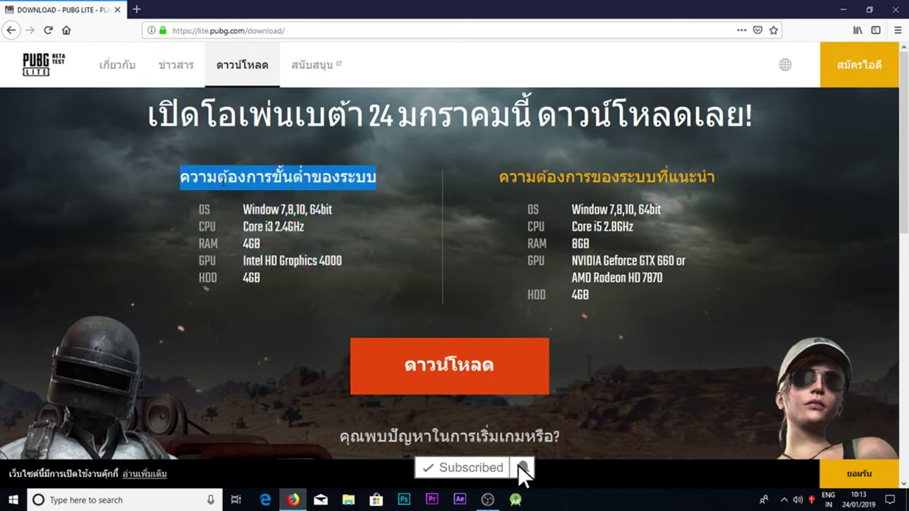
pyautogui.tripleClick(254, 209)
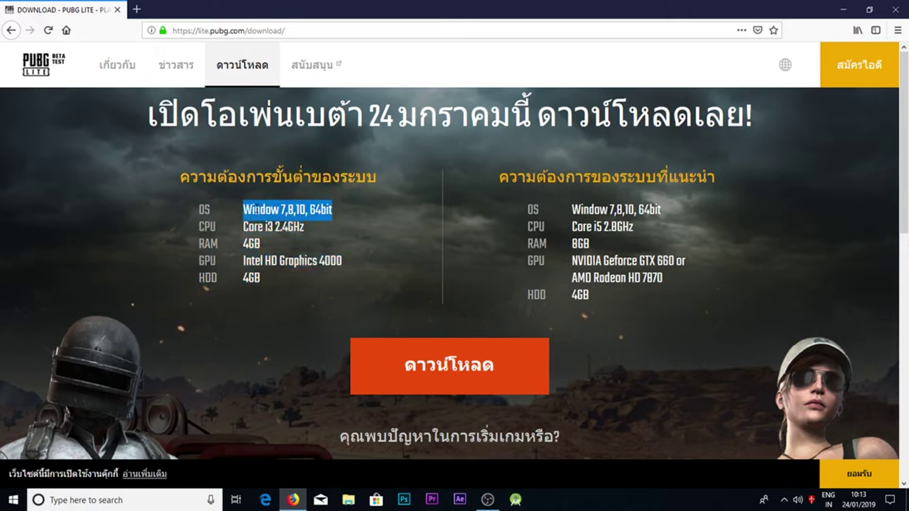
pyautogui.tripleClick(288, 227)
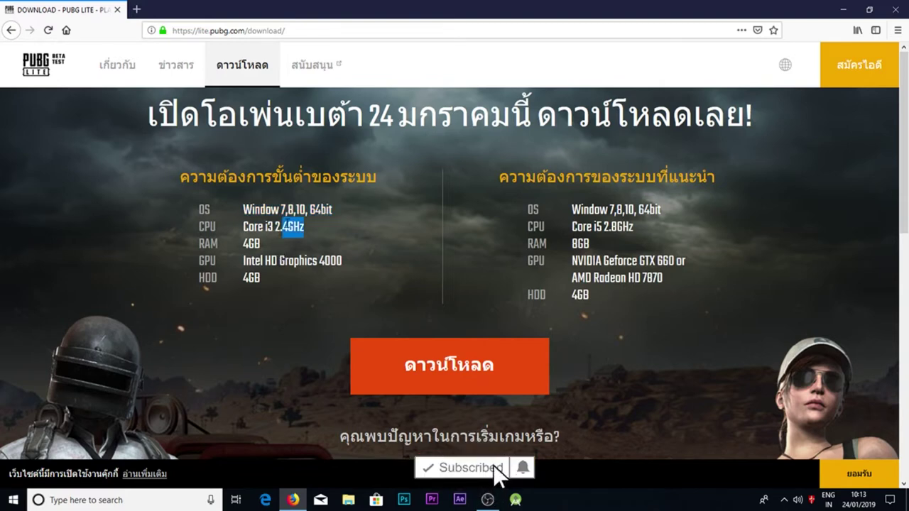
pyautogui.tripleClick(251, 244)
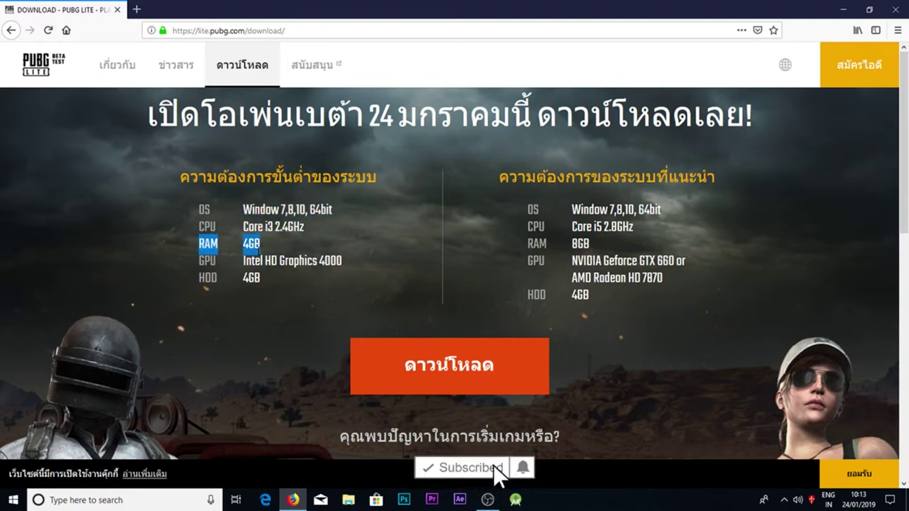
pyautogui.tripleClick(291, 260)
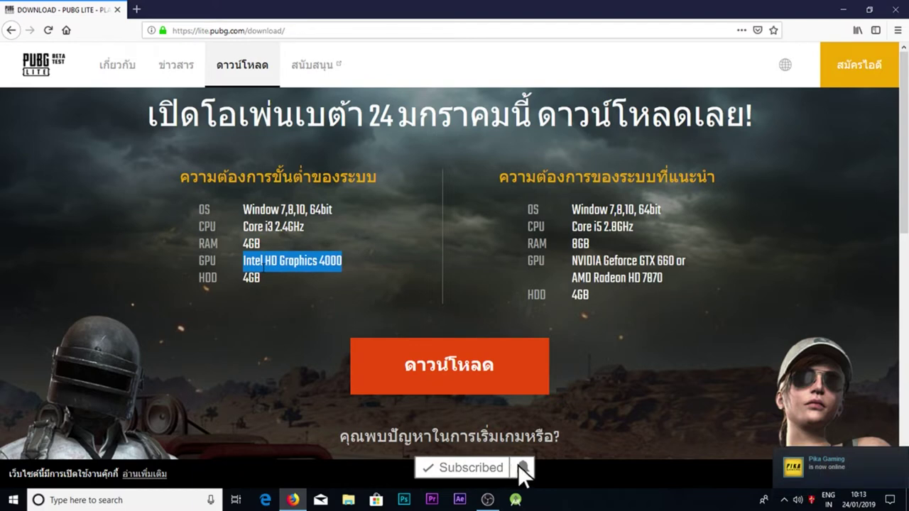
pyautogui.tripleClick(252, 278)
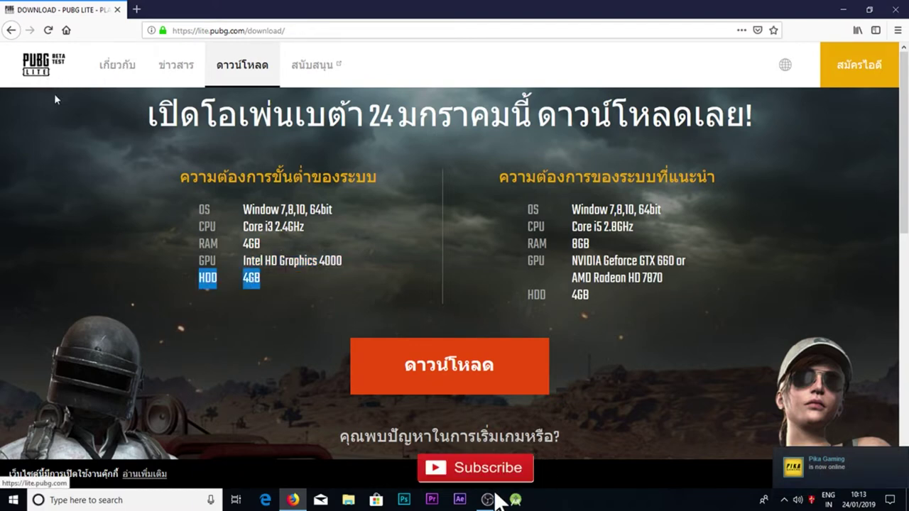
pyautogui.tripleClick(253, 244)
pyautogui.click(285, 259)
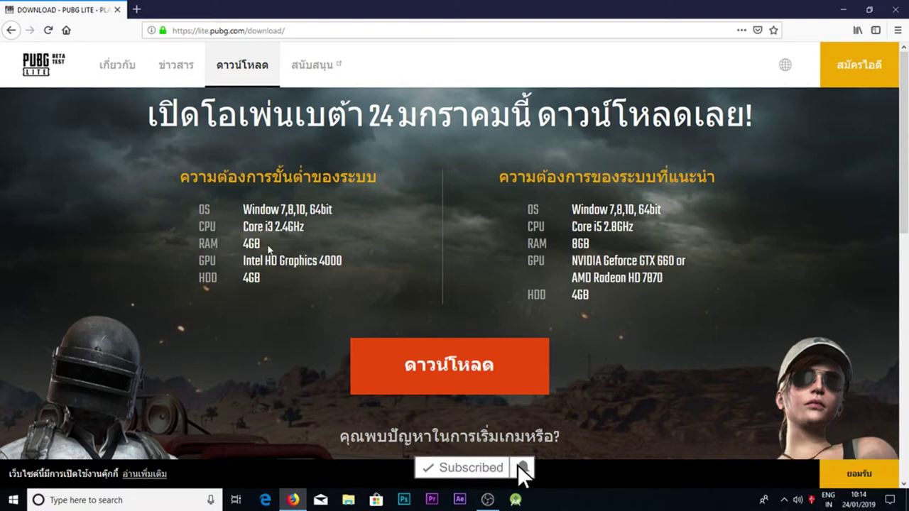
# Step: Re-check the minimum OS, CPU, GPU and 4GB storage values
pyautogui.tripleClick(268, 227)
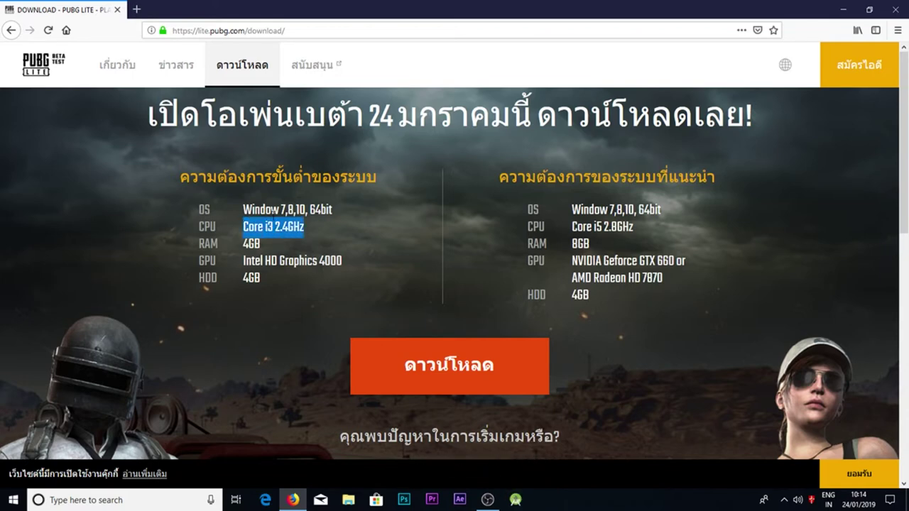
pyautogui.tripleClick(273, 211)
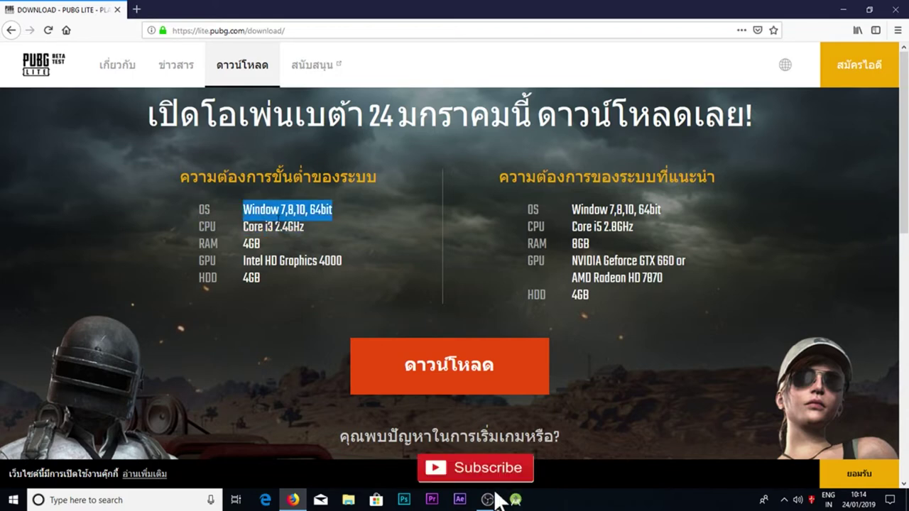
pyautogui.tripleClick(277, 227)
pyautogui.click(277, 227)
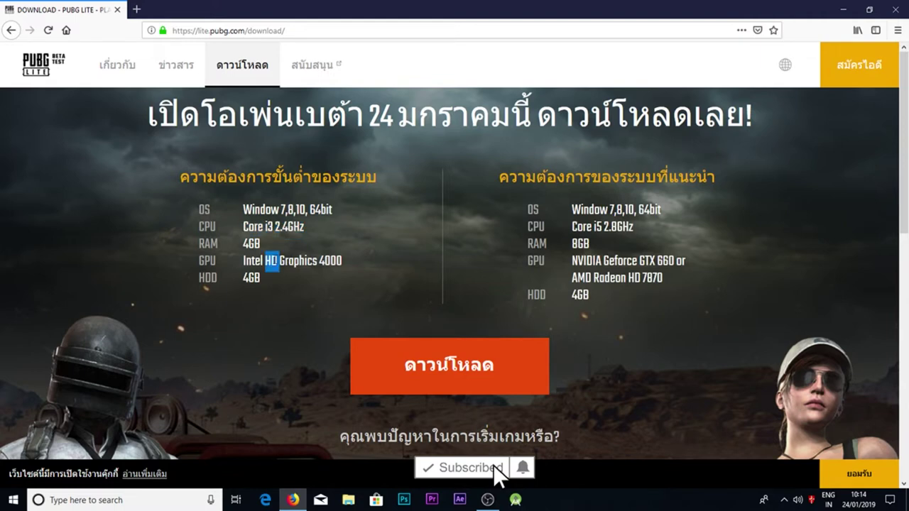
pyautogui.tripleClick(291, 261)
pyautogui.click(276, 260)
pyautogui.tripleClick(251, 278)
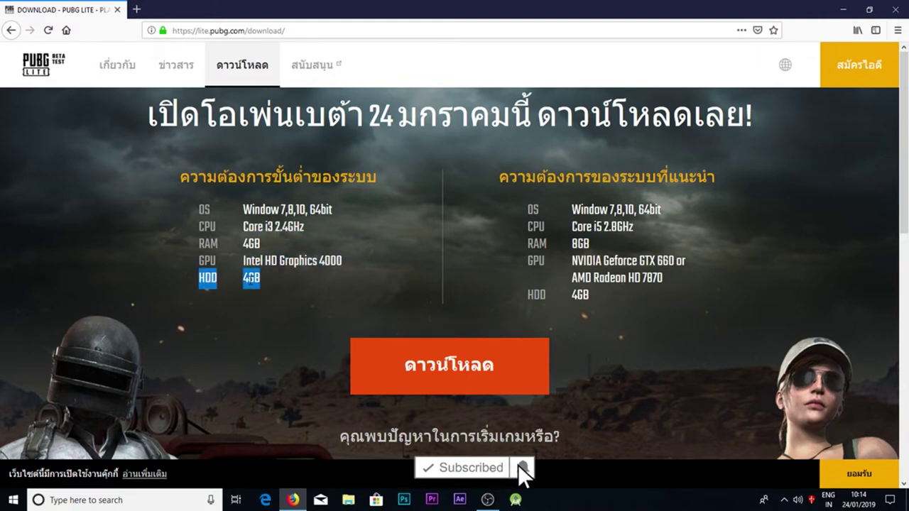
pyautogui.doubleClick(252, 277)
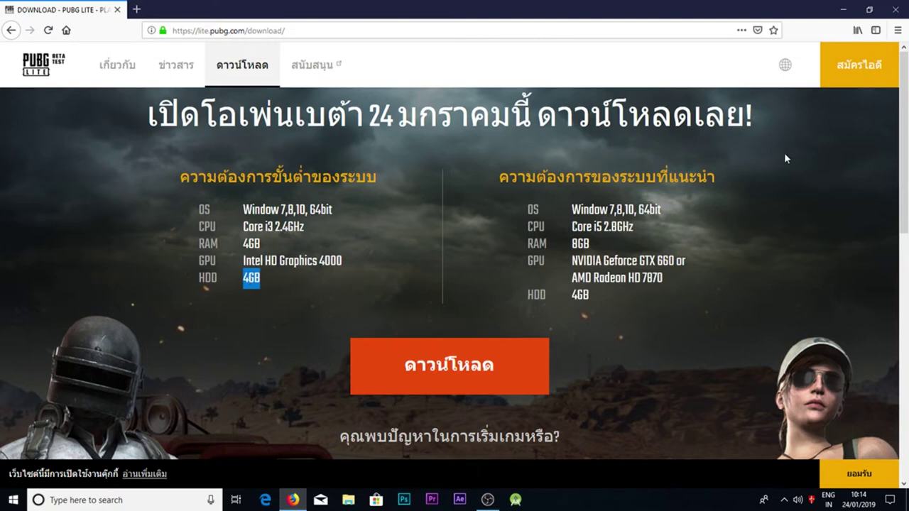
# Step: Review the recommended requirements block, then return to the Thailand beta support article
pyautogui.moveTo(573, 209); pyautogui.dragTo(661, 209)
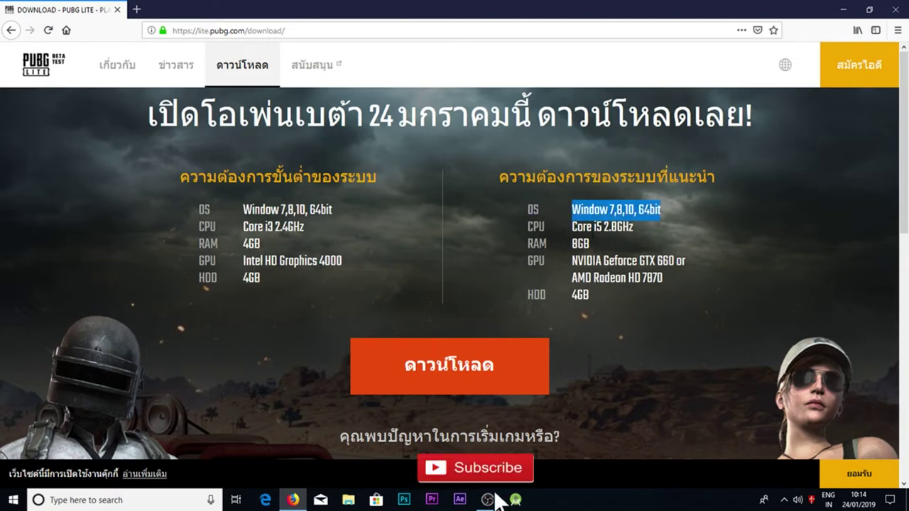
pyautogui.moveTo(546, 177); pyautogui.dragTo(696, 293)
pyautogui.click(687, 279)
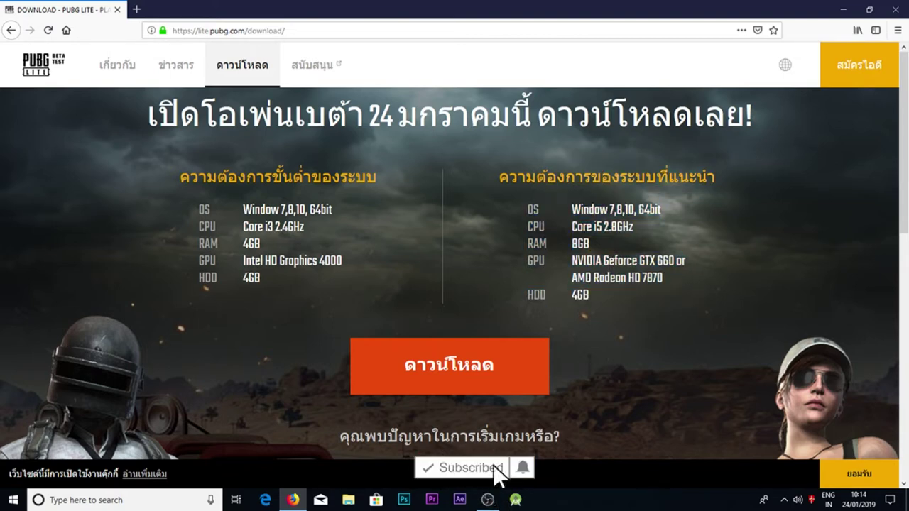
pyautogui.moveTo(623, 210); pyautogui.dragTo(655, 209)
pyautogui.click(647, 209)
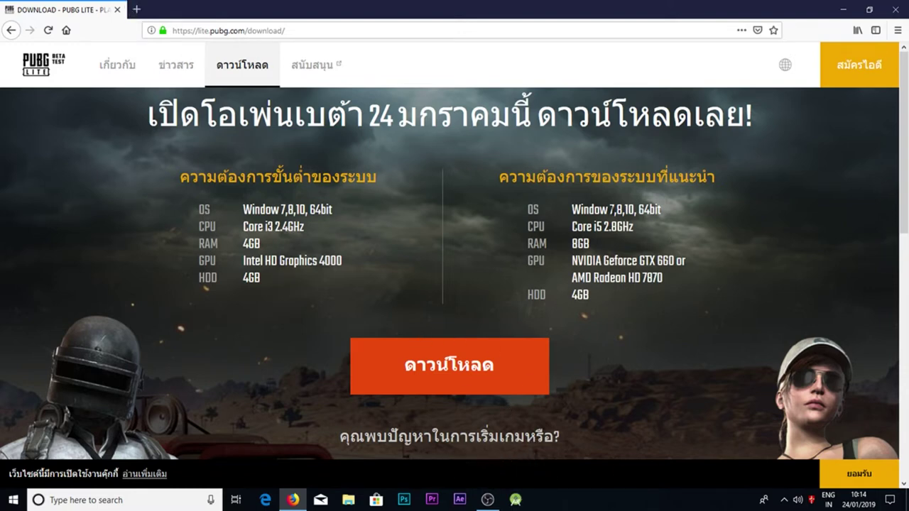
pyautogui.click(12, 32)
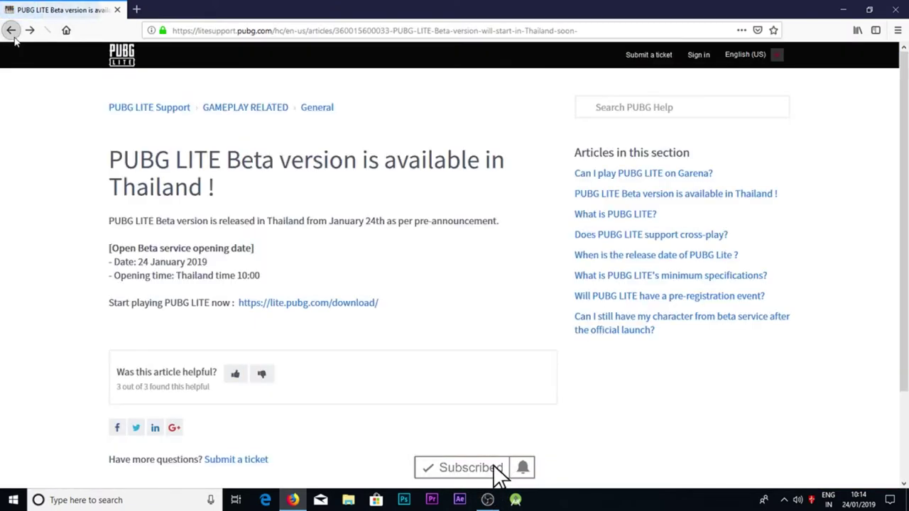
pyautogui.click(13, 36)
pyautogui.scroll(10, 180, 204)
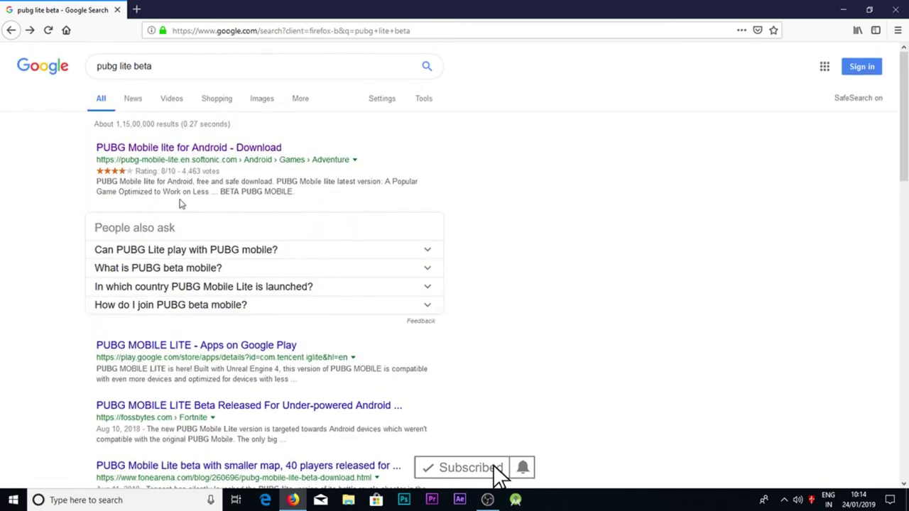
pyautogui.scroll(-3, 144, 201)
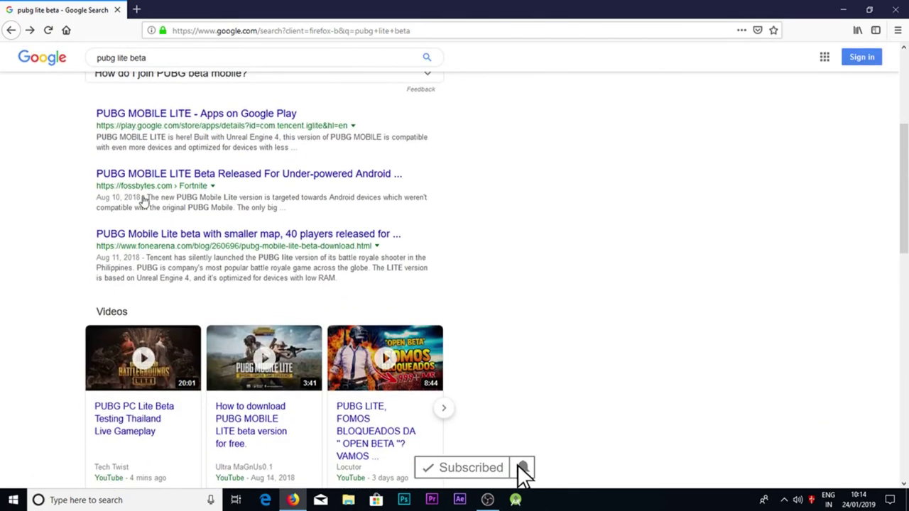
pyautogui.scroll(2, 159, 191)
pyautogui.scroll(-1, 156, 206)
pyautogui.rightClick(155, 206)
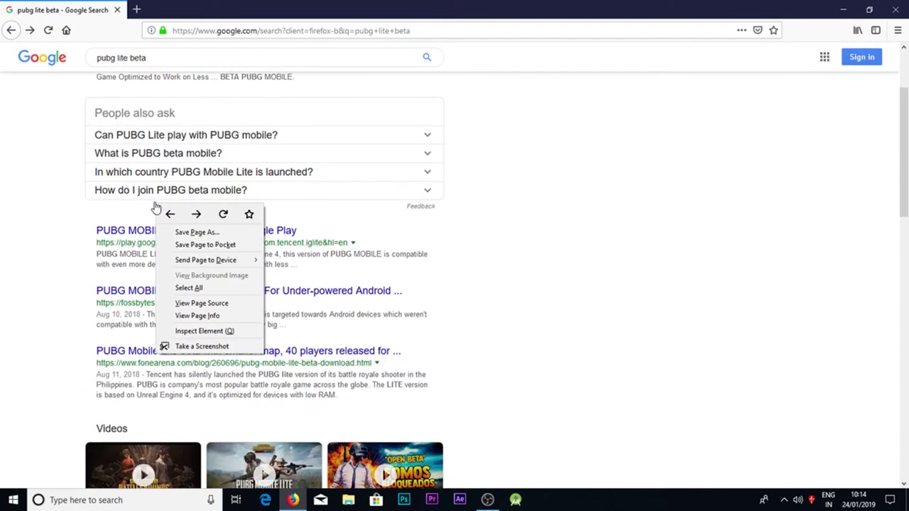
pyautogui.click(51, 209)
pyautogui.scroll(-2, 133, 226)
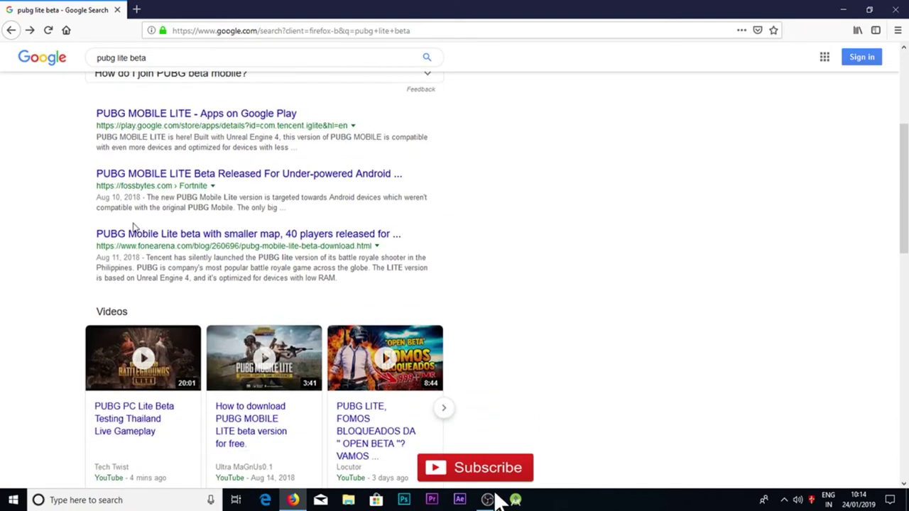
pyautogui.scroll(-2, 163, 277)
pyautogui.scroll(2, 163, 270)
pyautogui.scroll(-5, 162, 268)
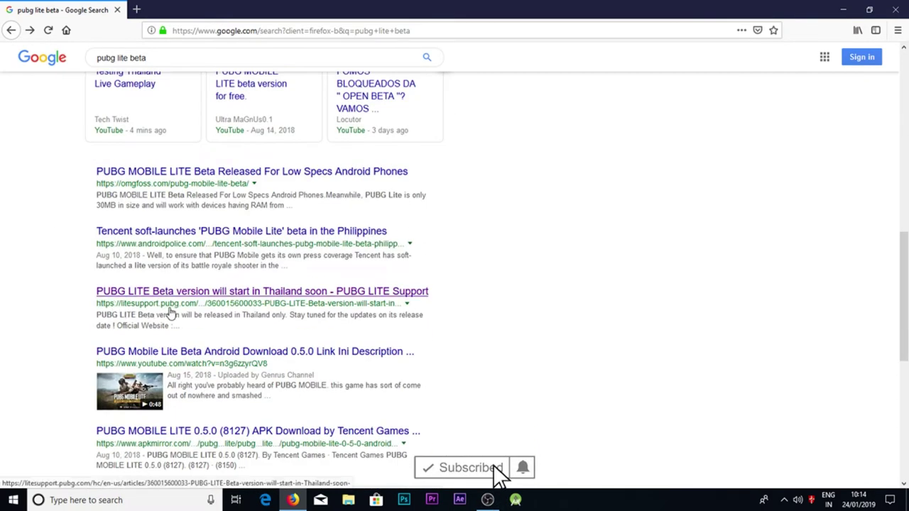
pyautogui.click(222, 304)
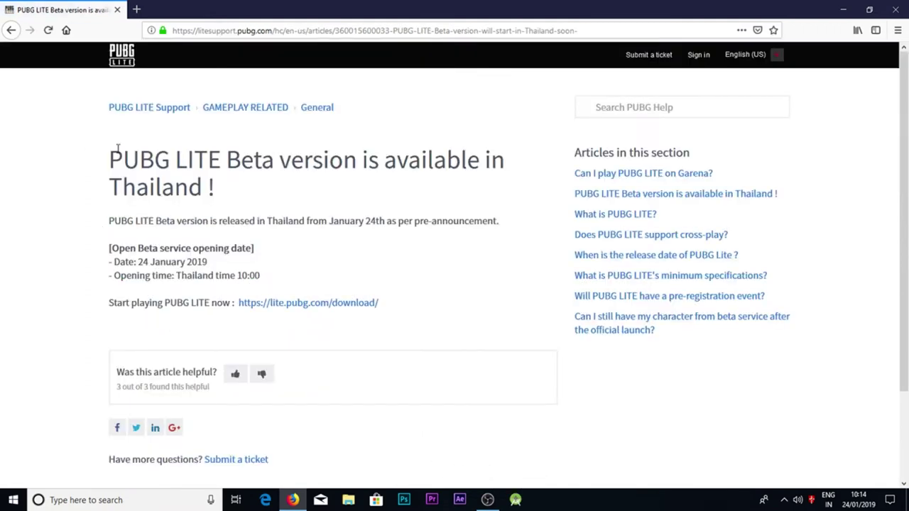
# Step: Select the first sentence of the Thailand beta article, announcing the January 24th release
pyautogui.moveTo(117, 149); pyautogui.dragTo(534, 285)
pyautogui.click(509, 248)
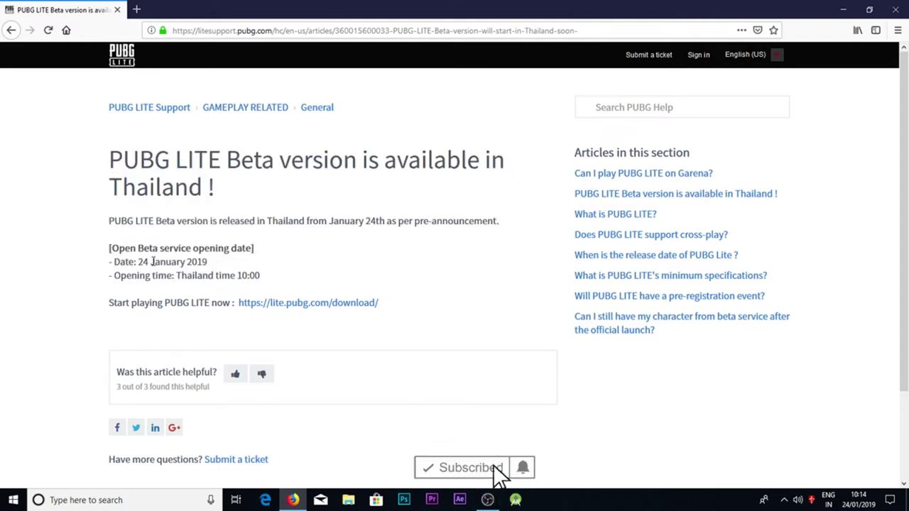
pyautogui.moveTo(131, 265); pyautogui.dragTo(227, 260)
pyautogui.click(203, 252)
pyautogui.moveTo(309, 221); pyautogui.dragTo(500, 221)
pyautogui.click(431, 220)
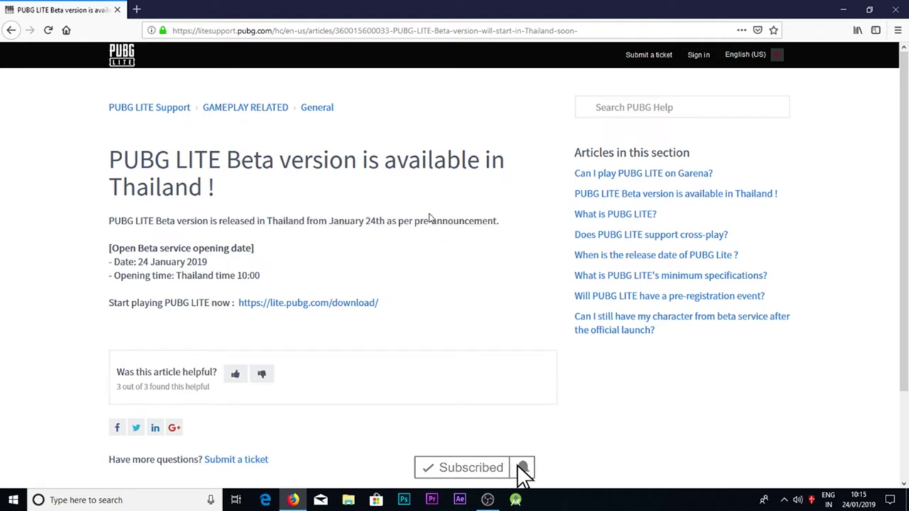
pyautogui.doubleClick(477, 168)
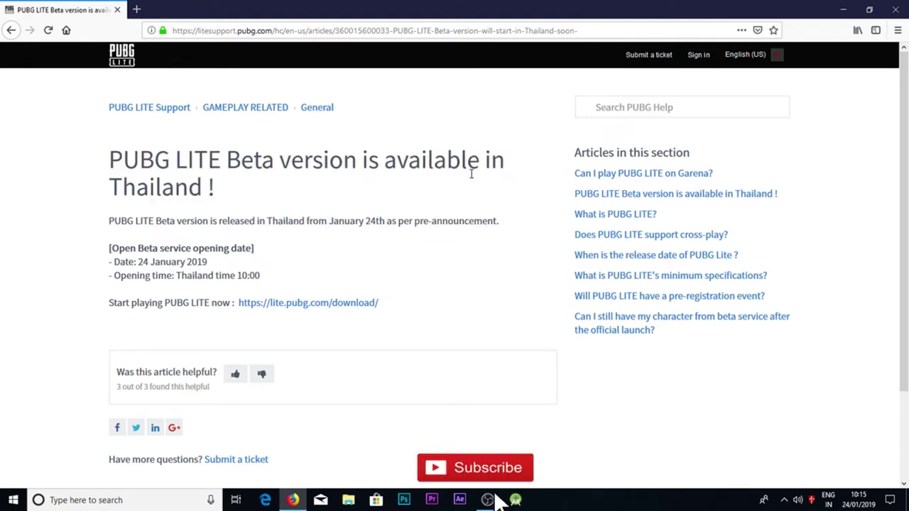
pyautogui.tripleClick(471, 172)
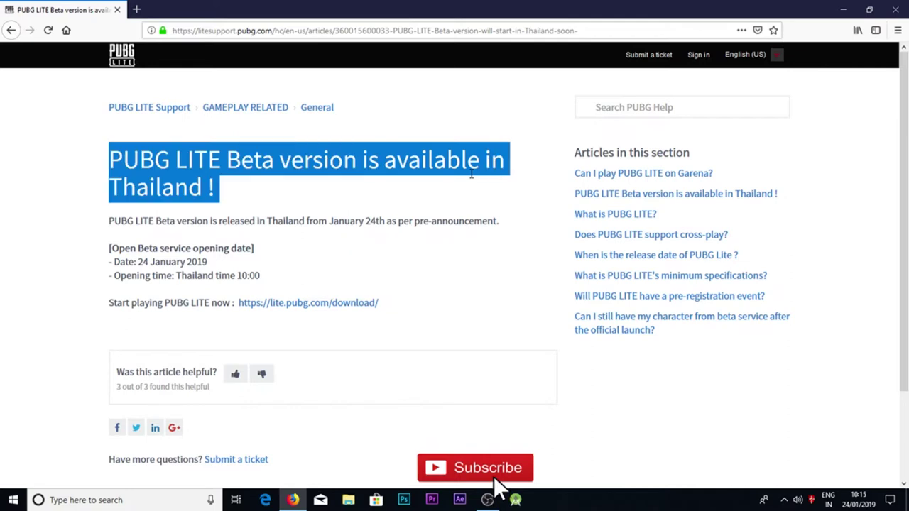
pyautogui.doubleClick(420, 224)
pyautogui.click(421, 240)
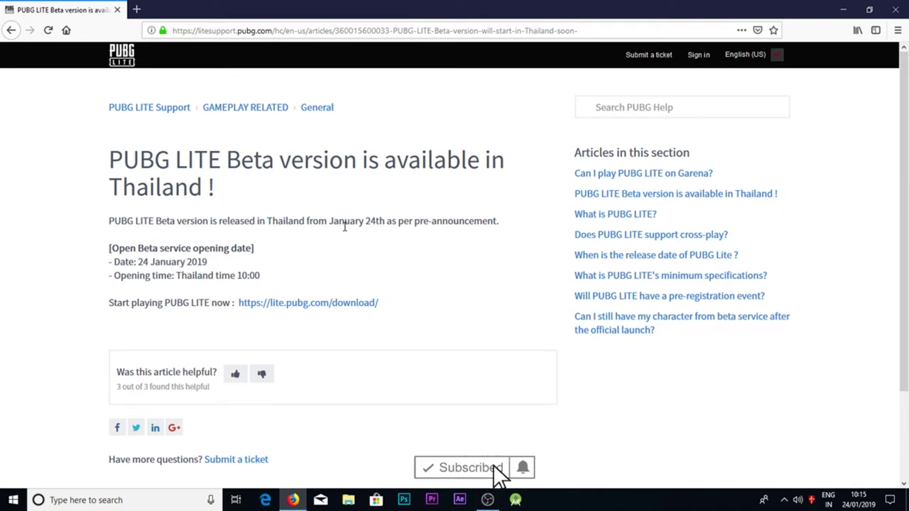
pyautogui.tripleClick(387, 225)
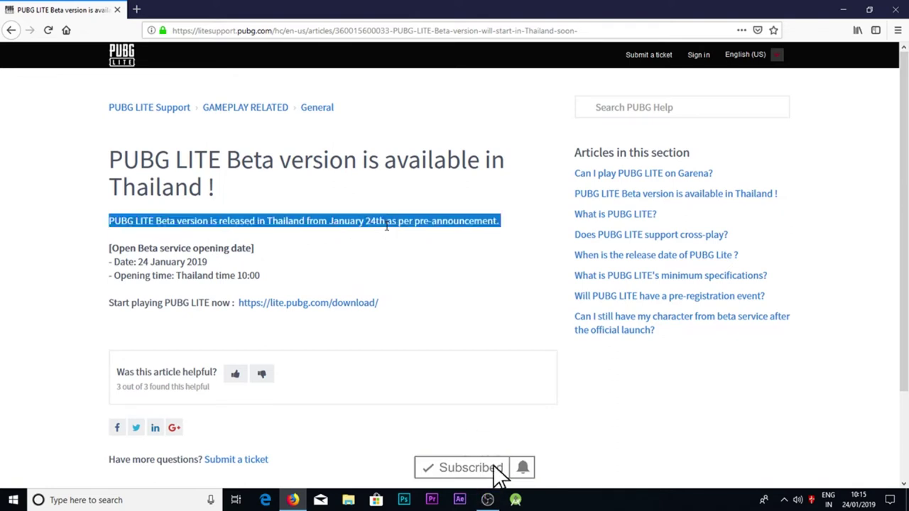
pyautogui.tripleClick(387, 226)
pyautogui.click(242, 270)
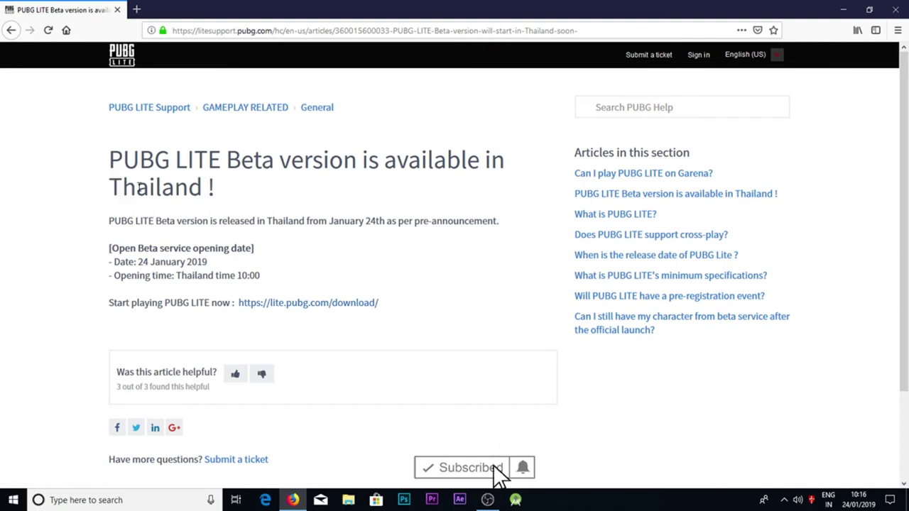
pyautogui.tripleClick(140, 186)
pyautogui.click(231, 242)
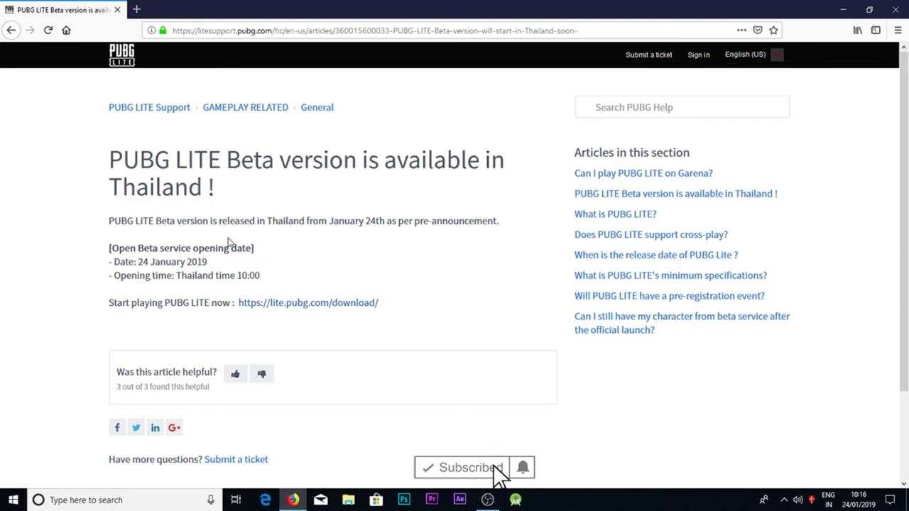
# Step: Open the lite.pubg.com/download page and find the download button
pyautogui.click(296, 304)
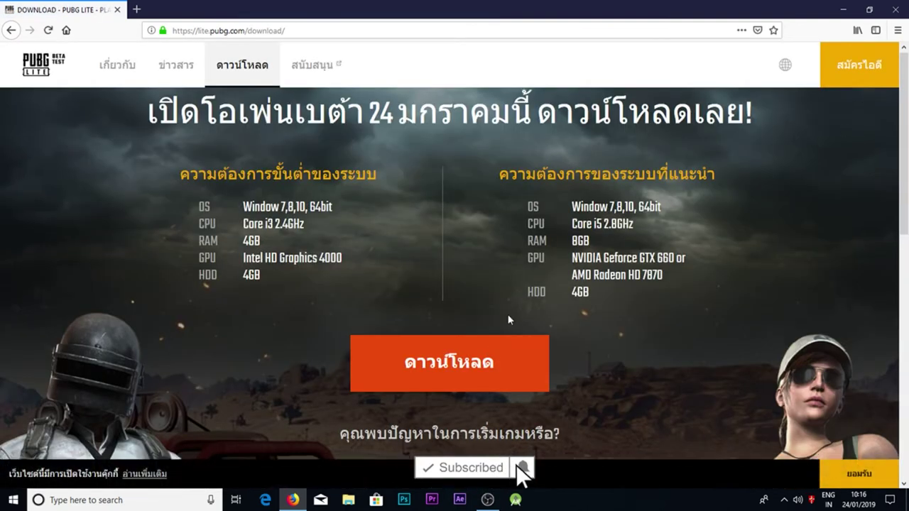
pyautogui.scroll(-4, 508, 320)
pyautogui.scroll(2, 521, 311)
pyautogui.scroll(2, 517, 302)
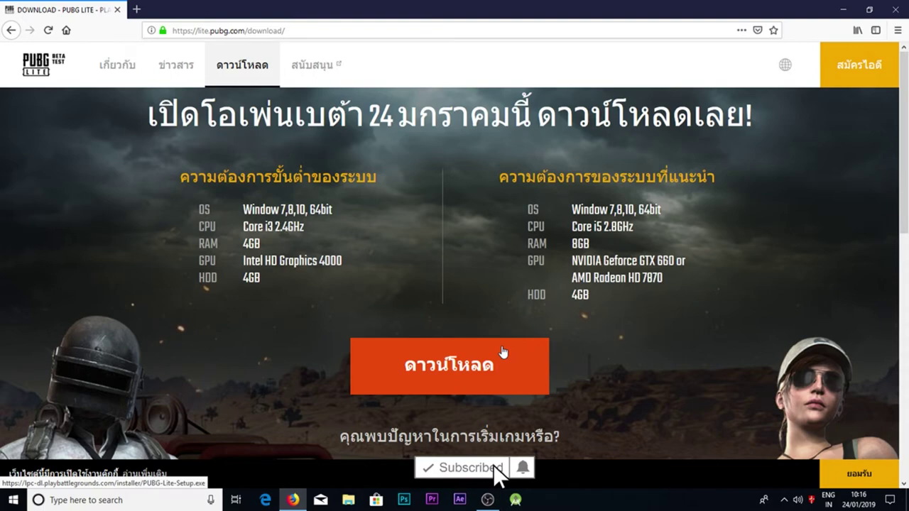
pyautogui.scroll(-3, 502, 353)
pyautogui.scroll(2, 501, 362)
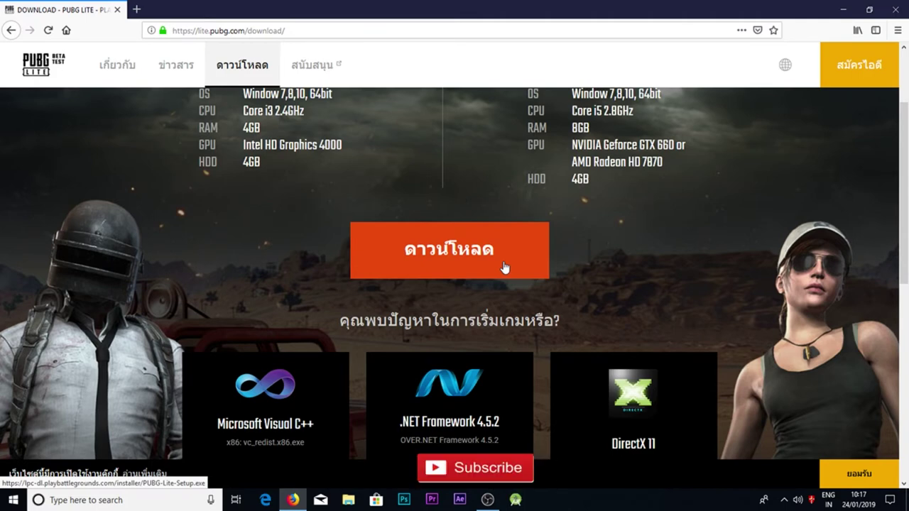
pyautogui.scroll(3, 469, 266)
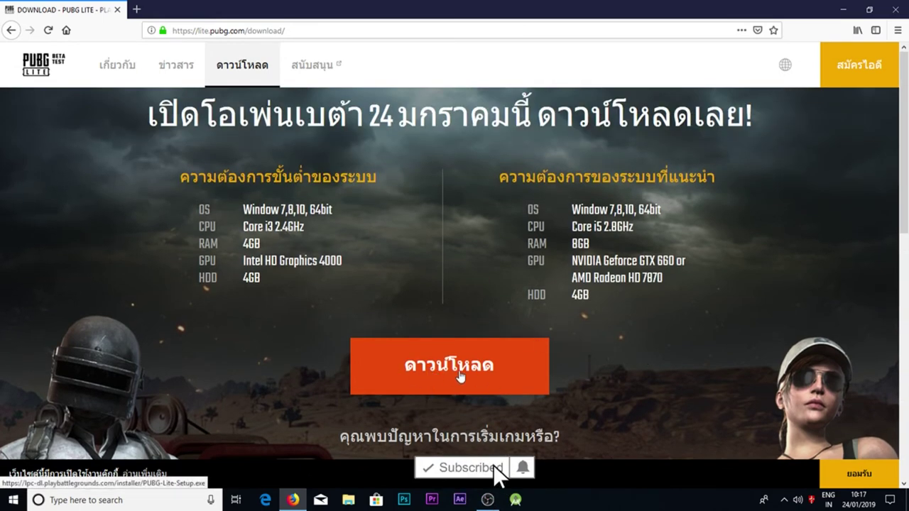
# Step: Save PUBG-Lite-Setup(1).exe (61.2 MB) and show it in the Downloads folder
pyautogui.click(463, 379)
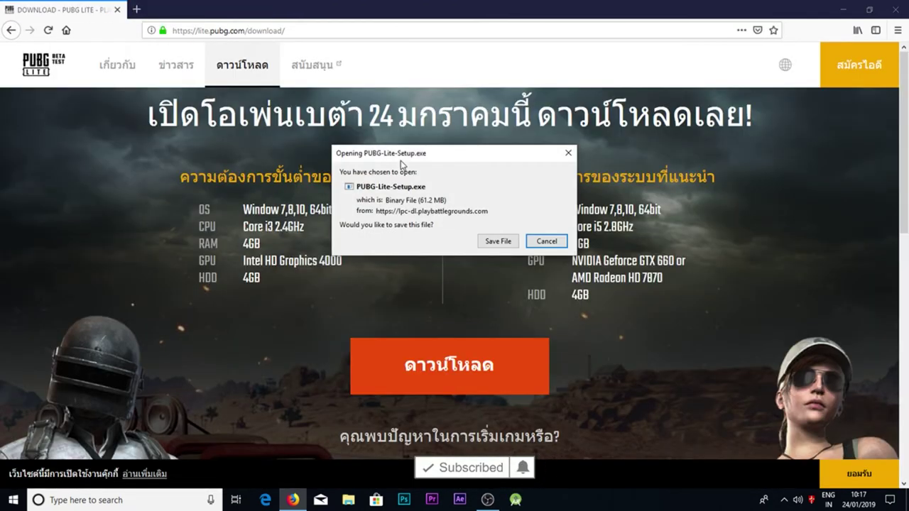
pyautogui.moveTo(408, 153); pyautogui.dragTo(455, 143)
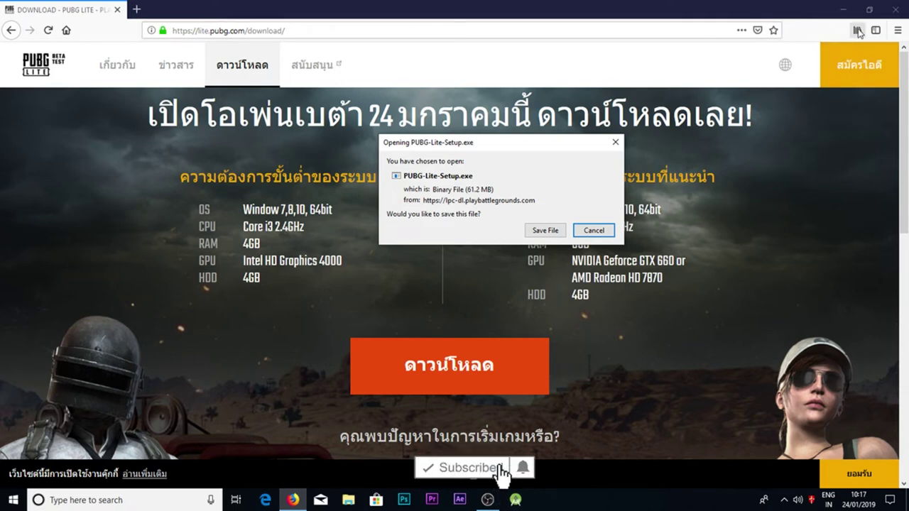
pyautogui.click(565, 230)
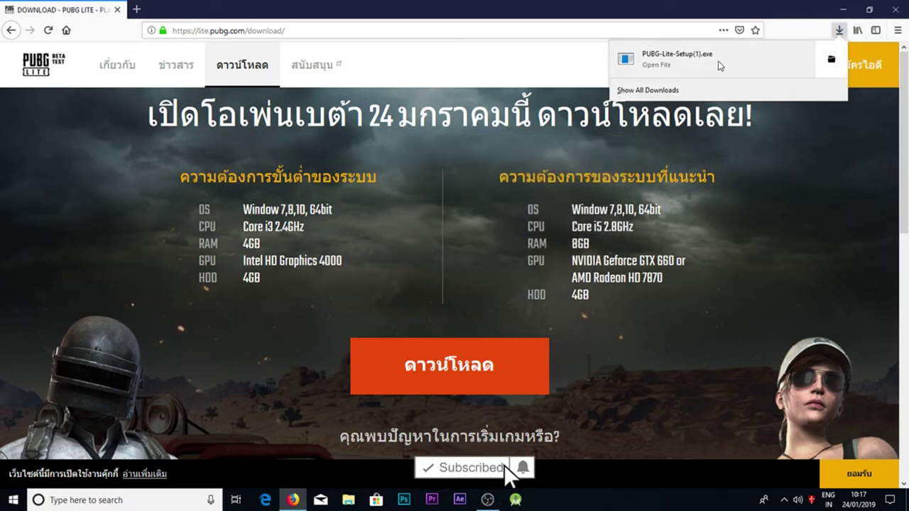
pyautogui.click(832, 59)
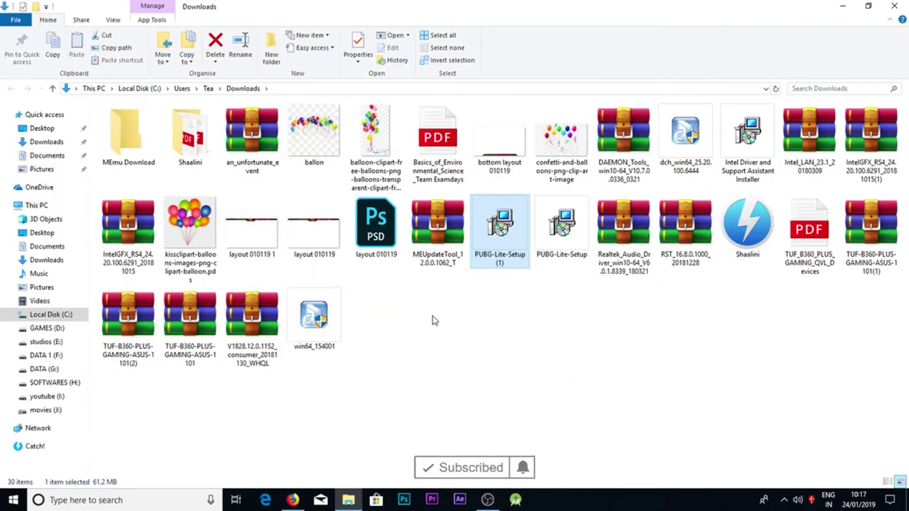
# Step: Run PUBG-Lite-Setup (1) from Downloads, choosing Run anyway in SmartScreen
pyautogui.doubleClick(524, 245)
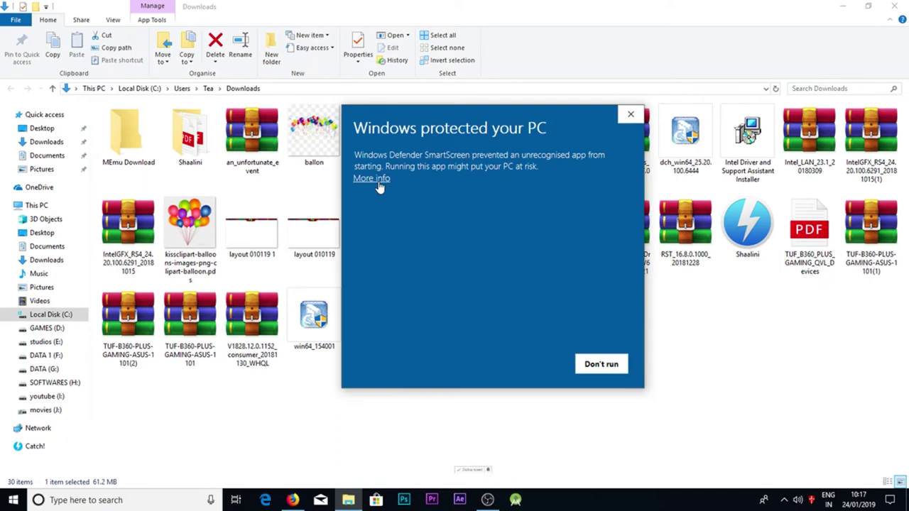
pyautogui.click(373, 179)
pyautogui.click(538, 364)
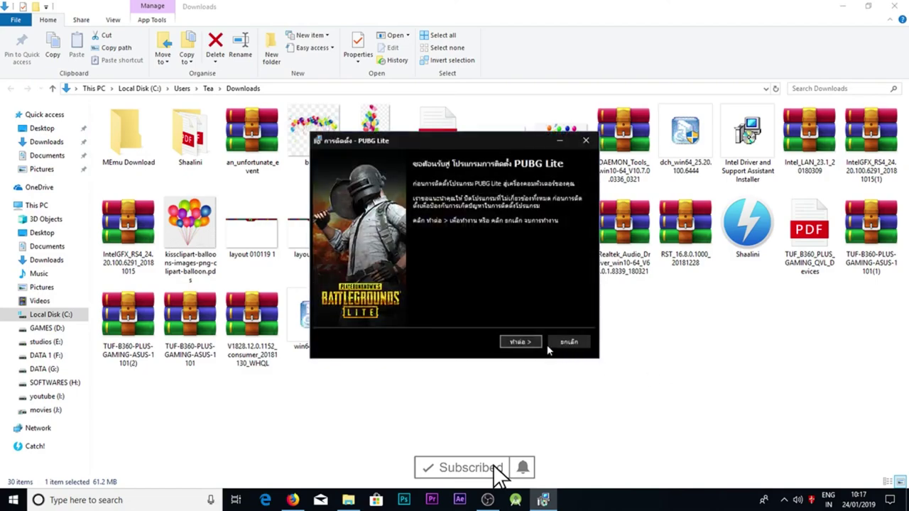
# Step: Move the setup window aside and accept the PUBG Lite licence agreement
pyautogui.moveTo(486, 146); pyautogui.dragTo(557, 145)
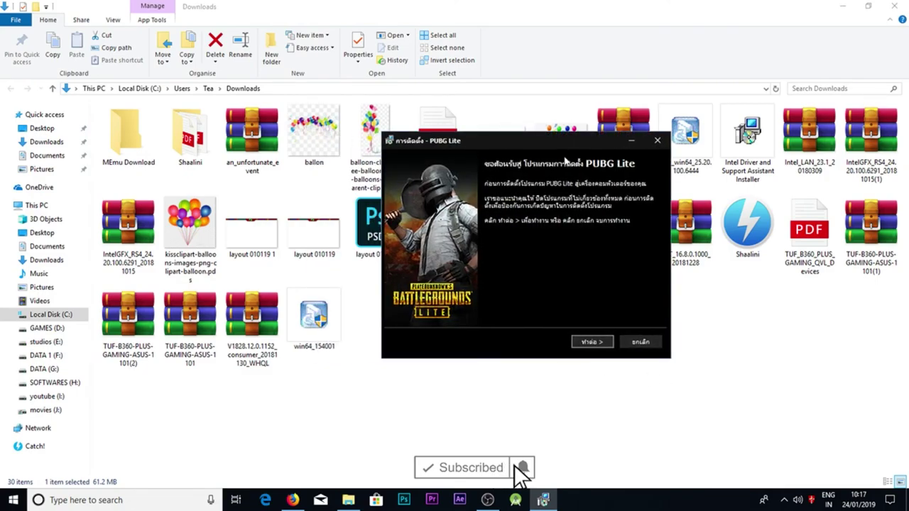
pyautogui.click(595, 343)
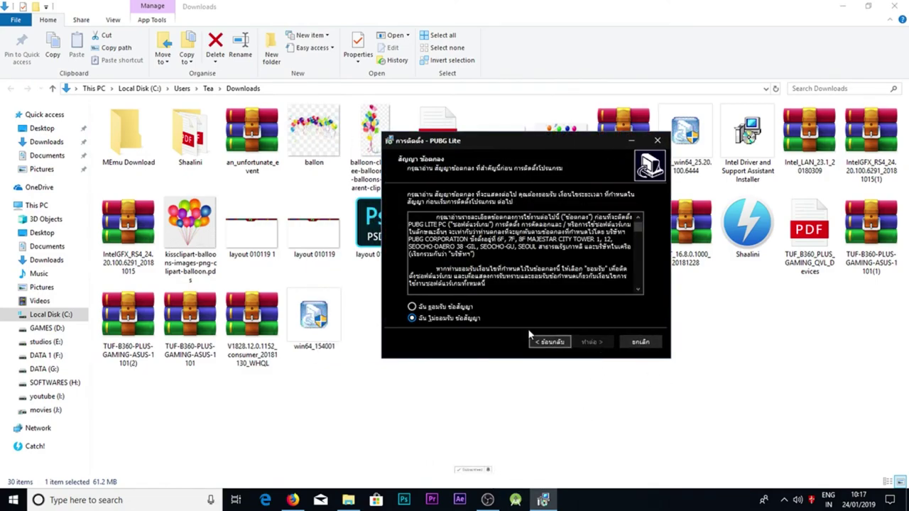
pyautogui.click(455, 308)
pyautogui.click(594, 343)
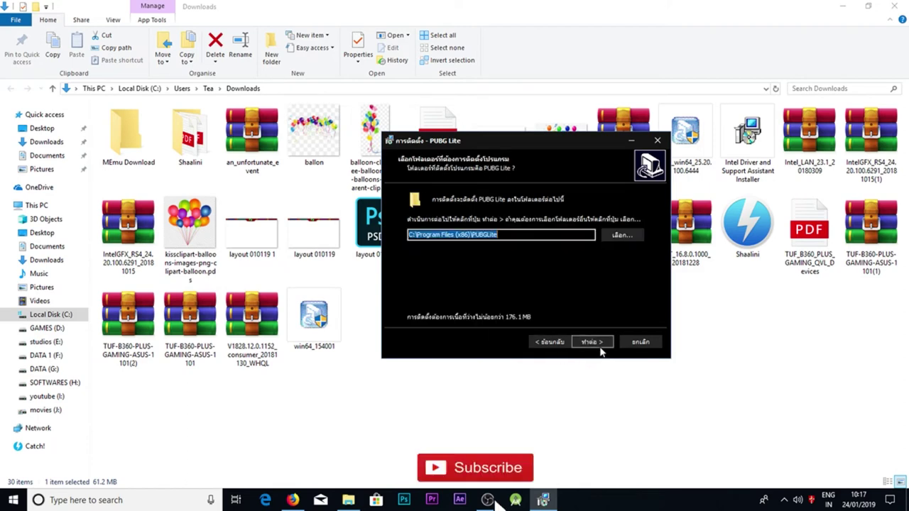
# Step: Install into D:\PUBGLite on GAMES (D:), keeping the desktop icon option
pyautogui.click(620, 235)
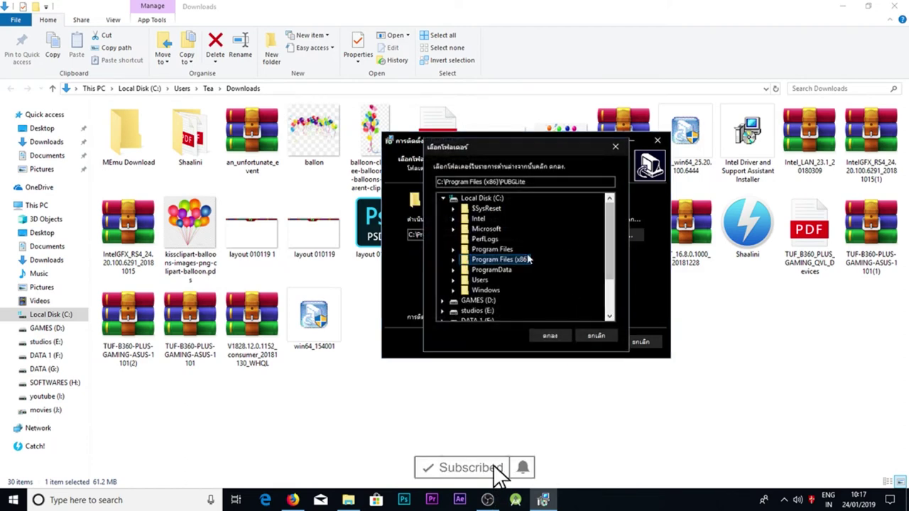
pyautogui.scroll(-2, 481, 277)
pyautogui.scroll(1, 480, 275)
pyautogui.click(476, 280)
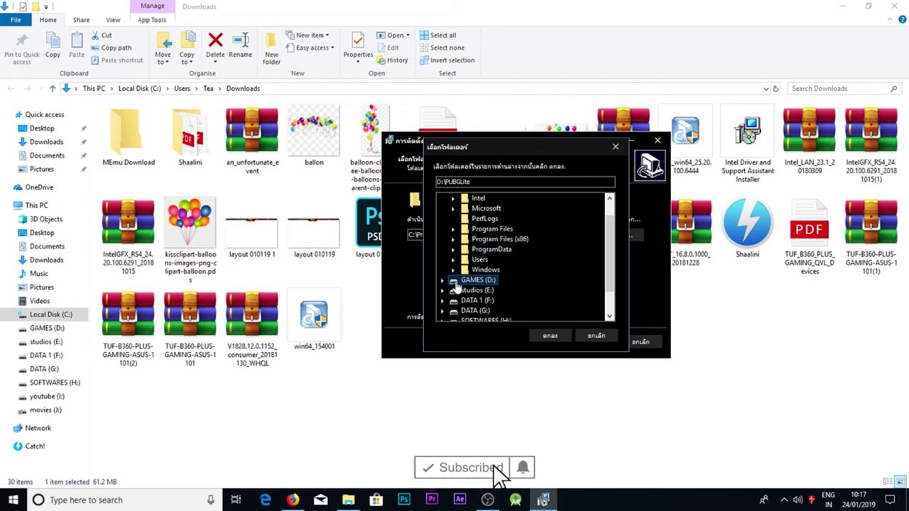
pyautogui.click(442, 281)
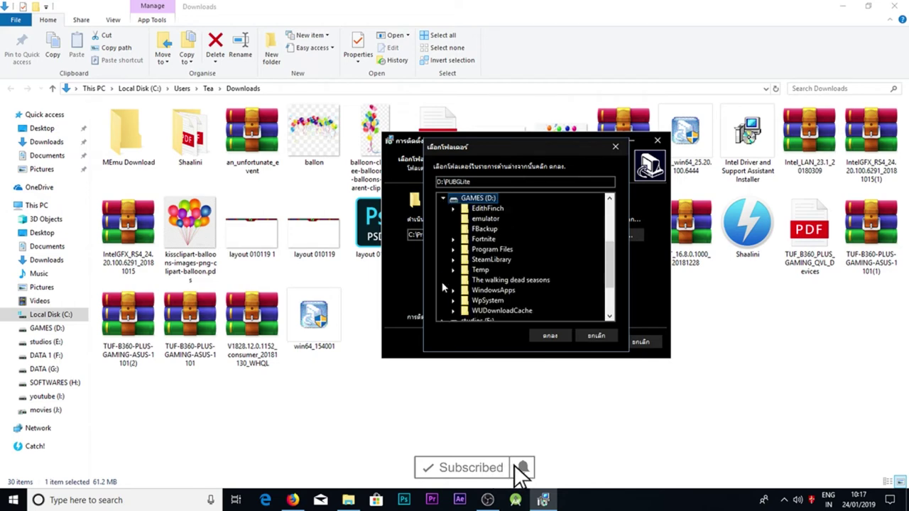
pyautogui.scroll(-1, 483, 220)
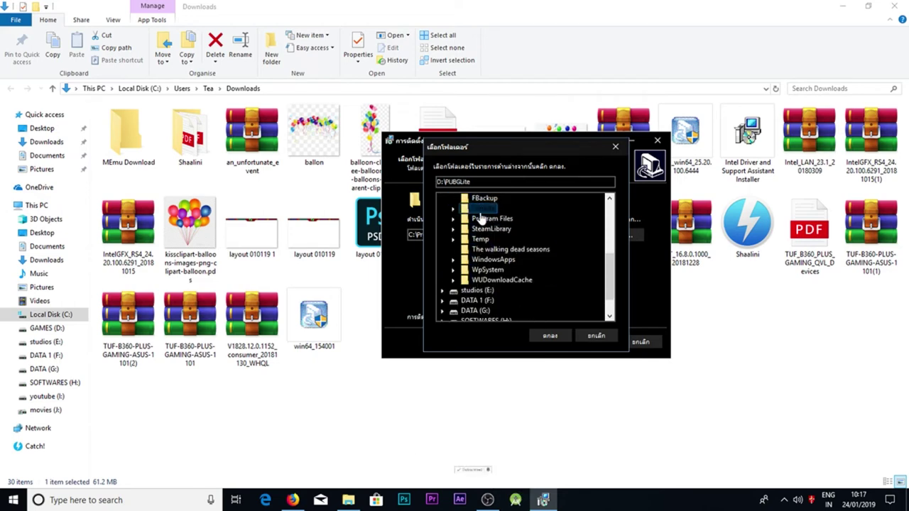
pyautogui.scroll(2, 489, 287)
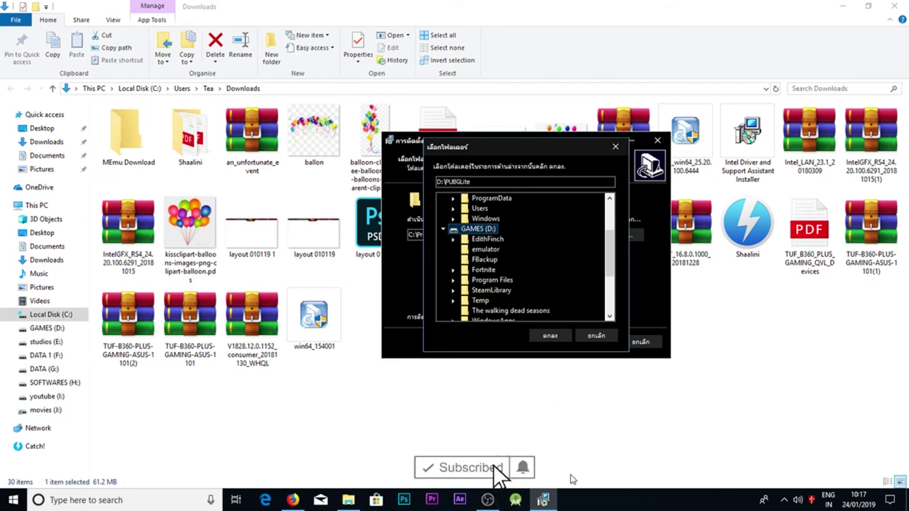
pyautogui.click(560, 338)
pyautogui.click(591, 343)
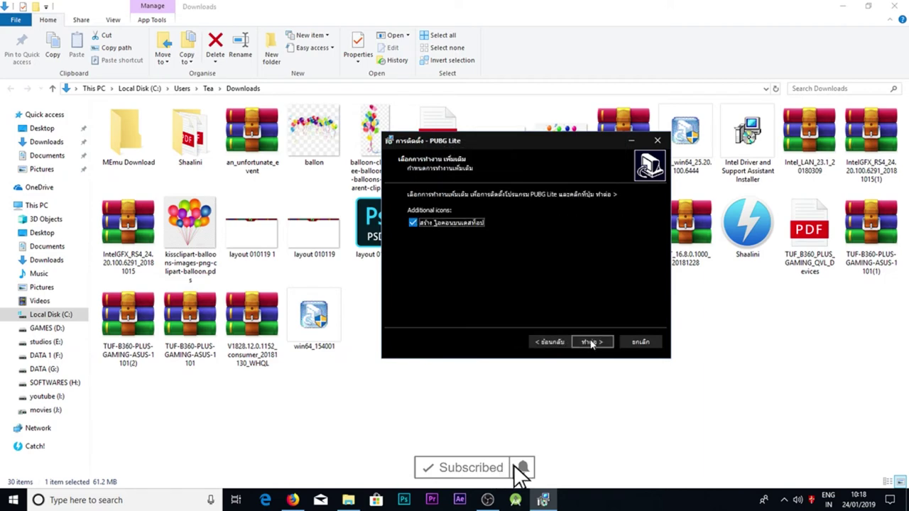
pyautogui.click(592, 342)
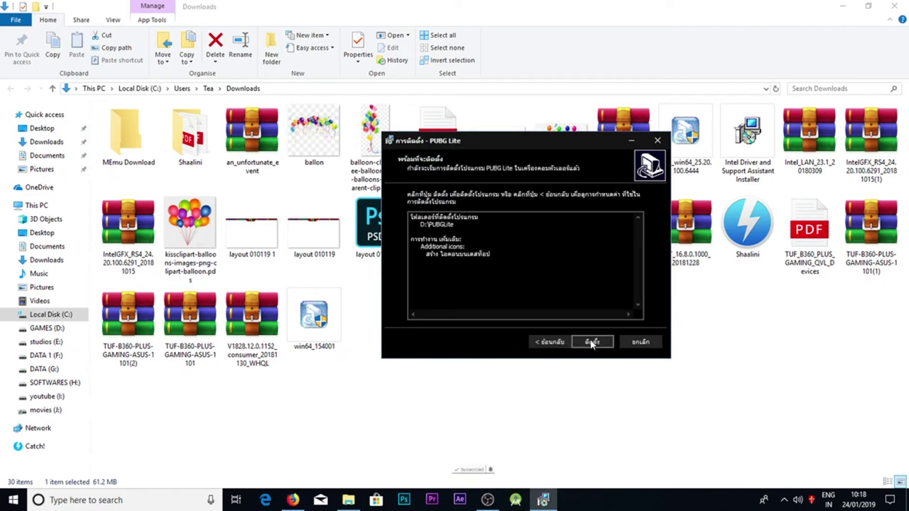
pyautogui.click(591, 343)
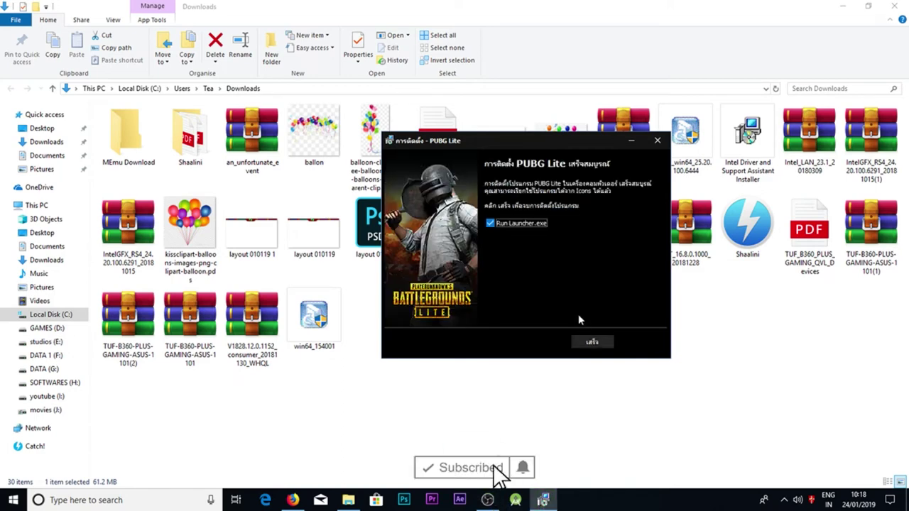
# Step: Finish the installer with Run Launcher.exe ticked to open the launcher
pyautogui.click(586, 339)
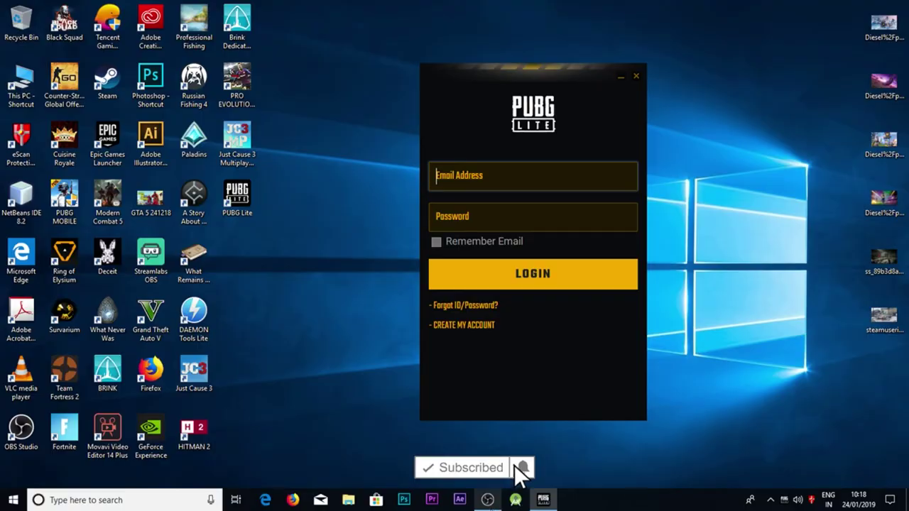
# Step: Scroll through the filled-in registration form and briefly check the PUBG Lite launcher
pyautogui.scroll(-3, 493, 248)
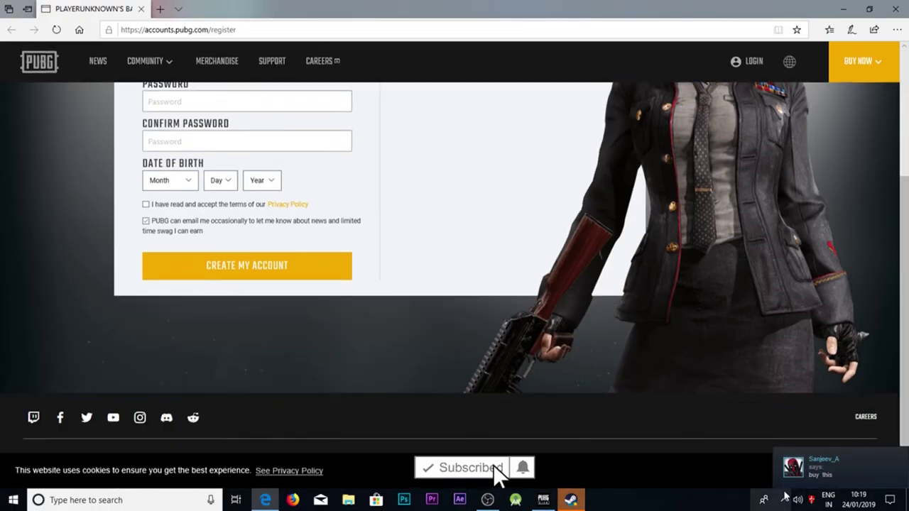
pyautogui.scroll(3, 135, 210)
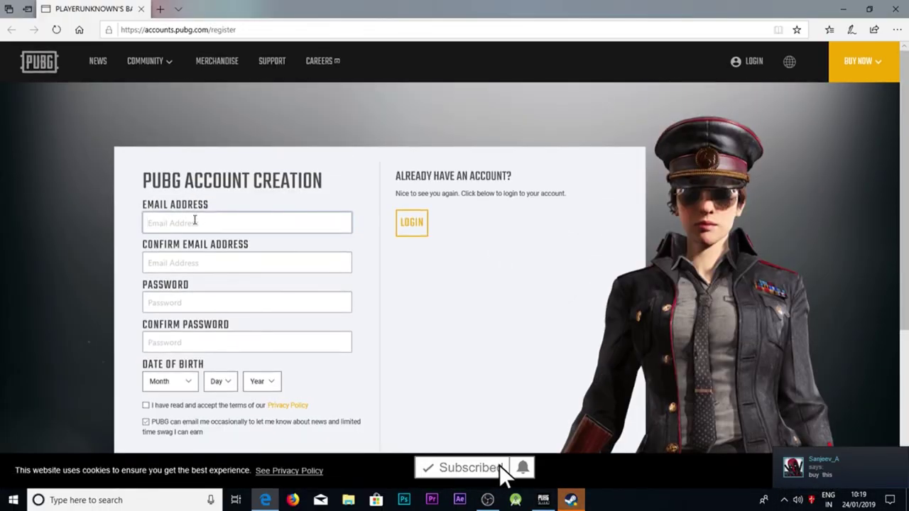
pyautogui.scroll(-3, 59, 223)
pyautogui.scroll(3, 58, 223)
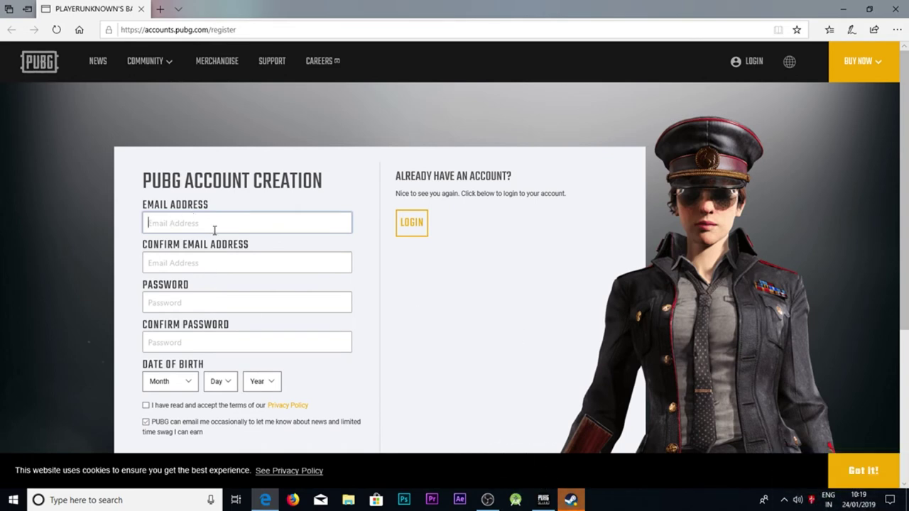
pyautogui.scroll(-3, 345, 290)
pyautogui.scroll(2, 342, 288)
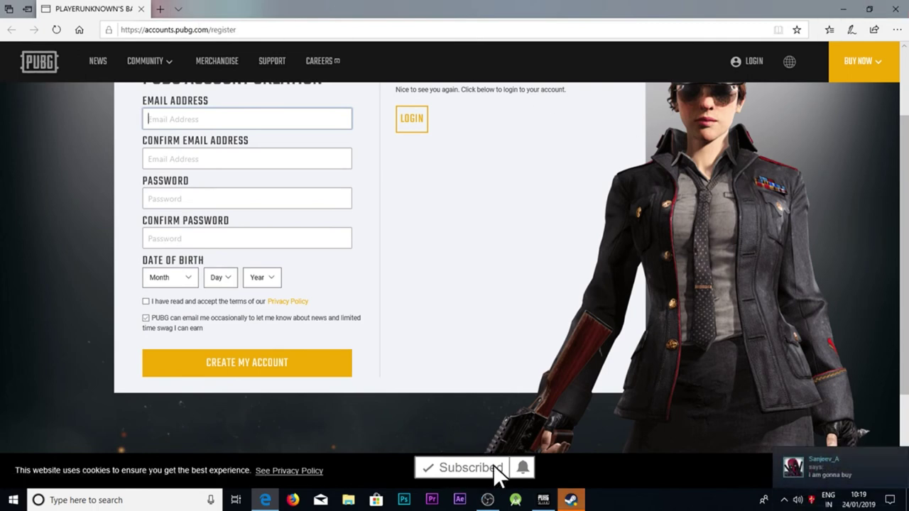
pyautogui.click(544, 500)
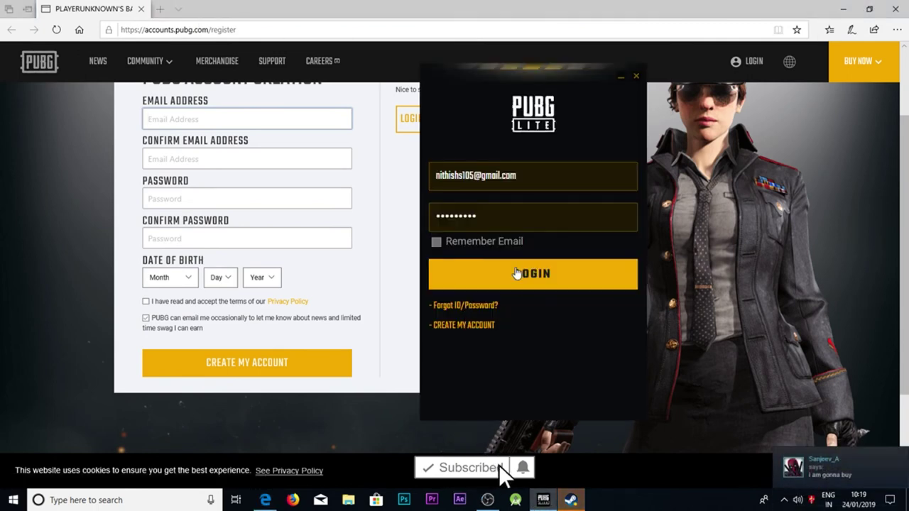
pyautogui.click(624, 82)
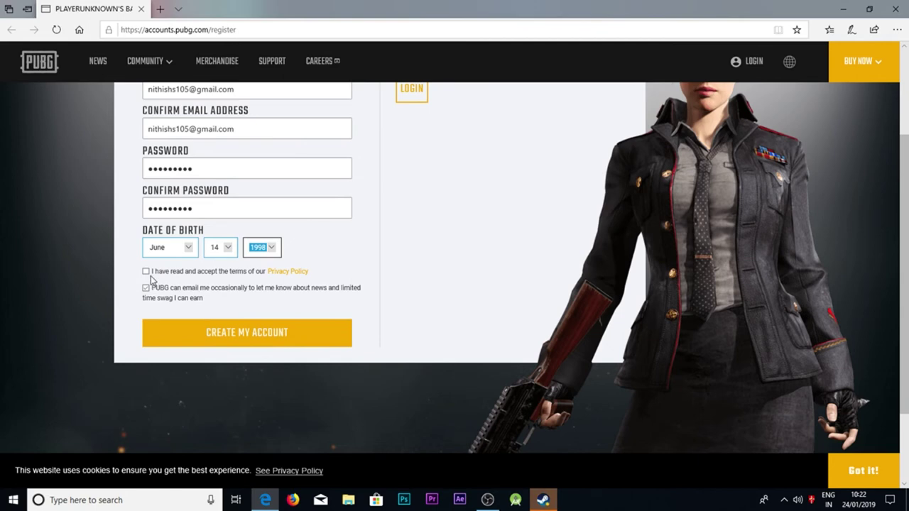
# Step: Accept the terms, create the account, decline saving the password, and highlight the check-your-email note
pyautogui.click(146, 271)
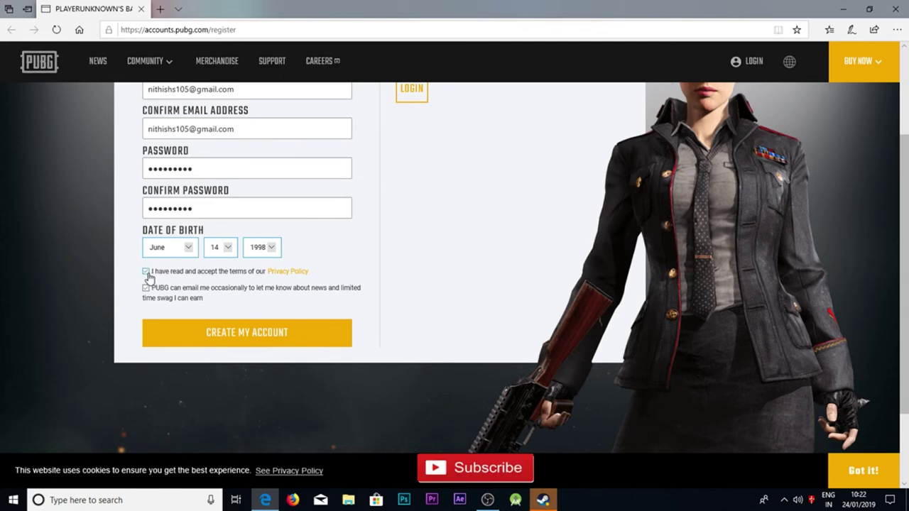
pyautogui.click(235, 343)
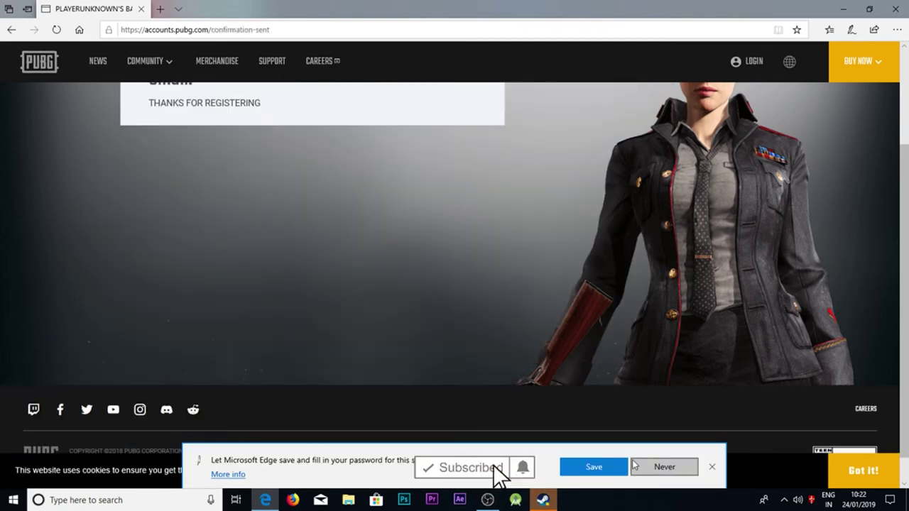
pyautogui.click(634, 467)
pyautogui.scroll(2, 398, 318)
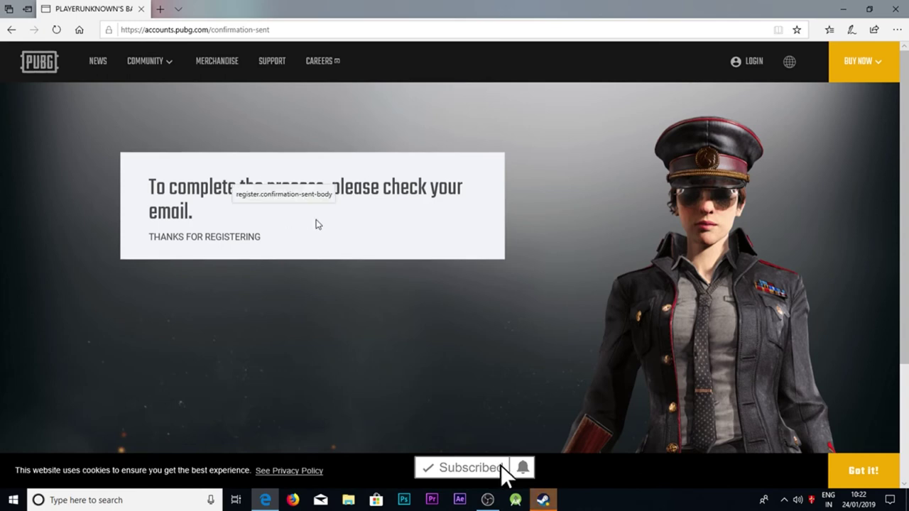
pyautogui.moveTo(410, 190); pyautogui.dragTo(500, 191)
# Step: Open the PUBG Global Account Activation email, confirm the activation succeeded, then return to the PUBG login page
pyautogui.click(515, 193)
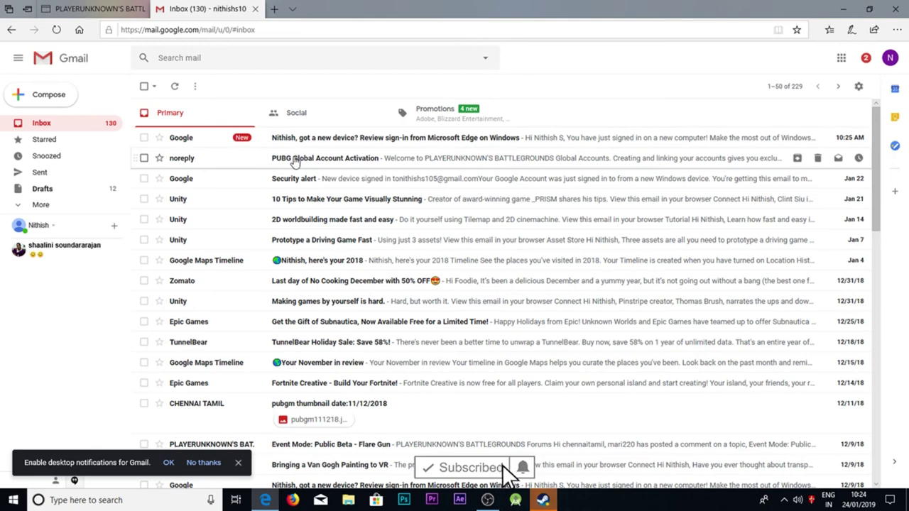
pyautogui.click(295, 162)
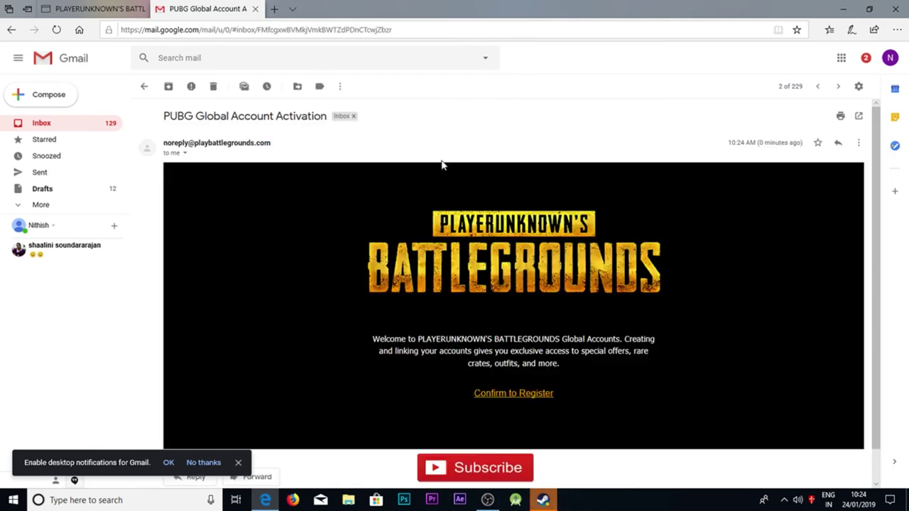
pyautogui.scroll(-1, 366, 166)
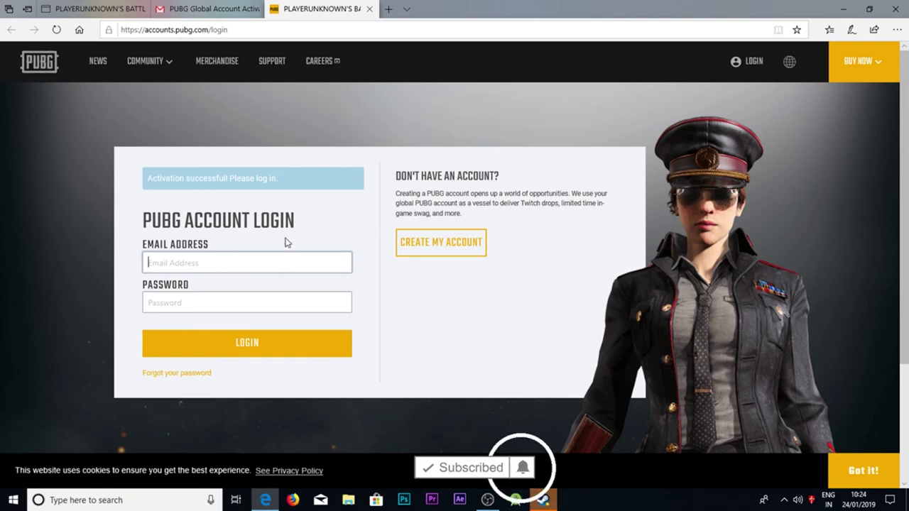
pyautogui.moveTo(186, 178); pyautogui.dragTo(284, 178)
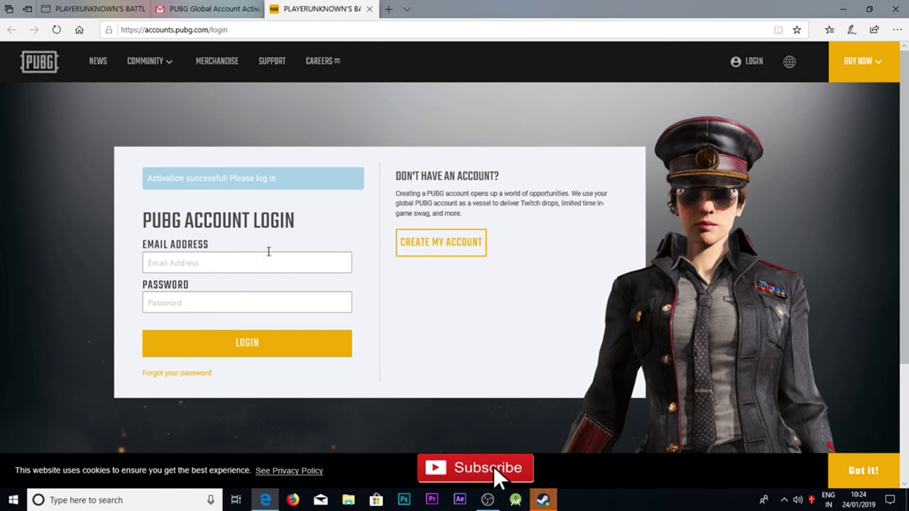
pyautogui.click(124, 9)
pyautogui.click(339, 9)
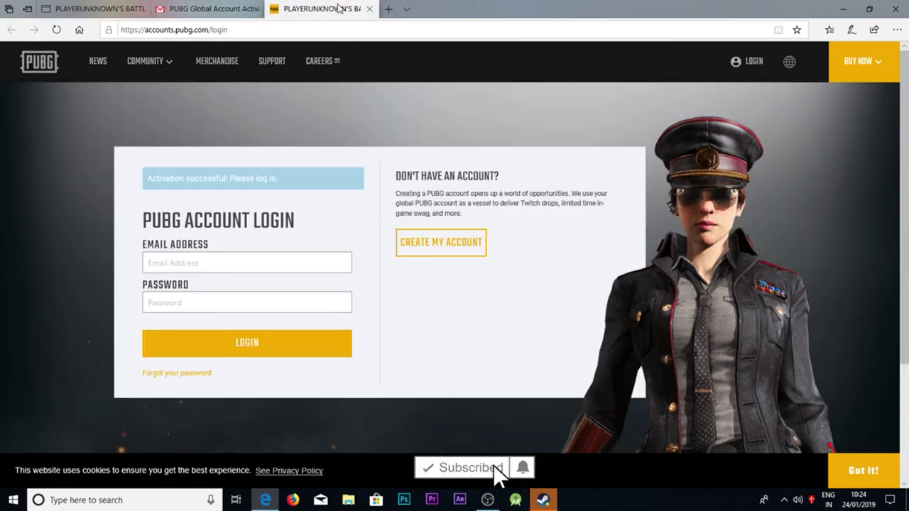
# Step: Log in to the PUBG Lite launcher with the newly activated account's filled-in email and password
pyautogui.click(211, 264)
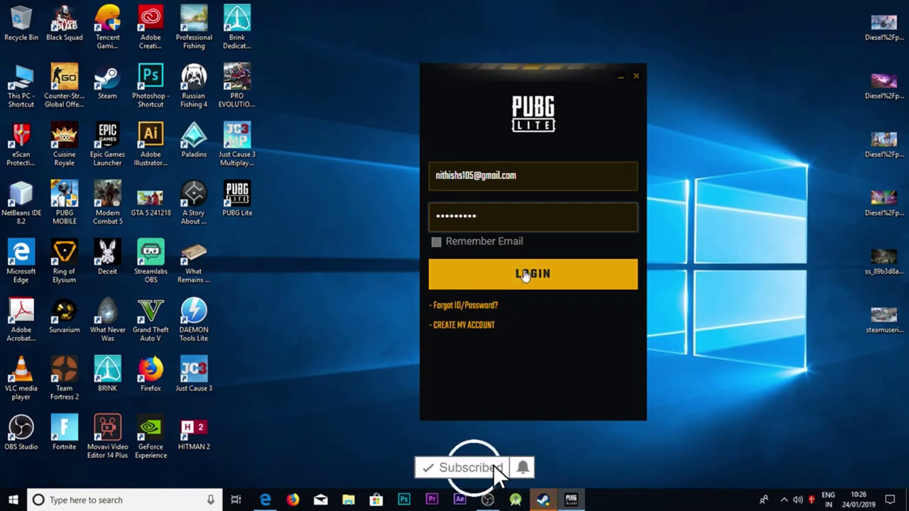
pyautogui.click(524, 275)
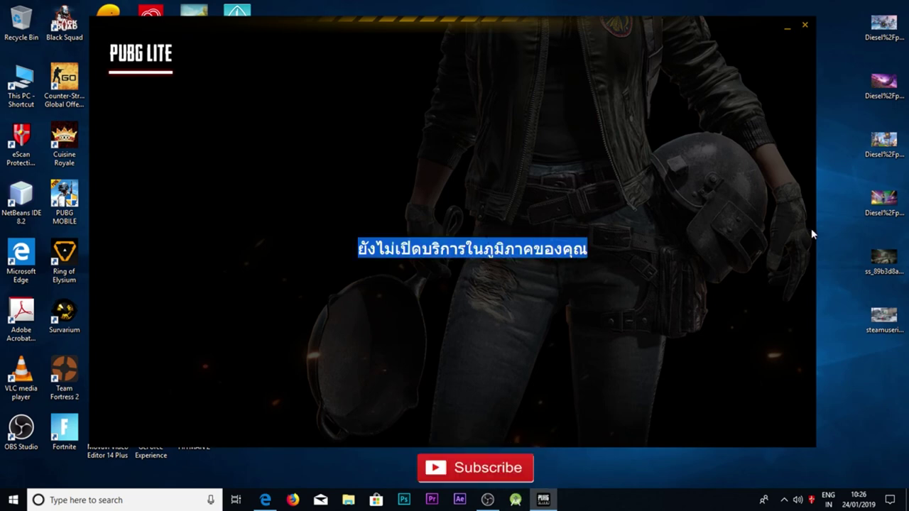
# Step: In a new Firefox tab, search Google for the pasted Thai message plus 'to e'
pyautogui.click(293, 500)
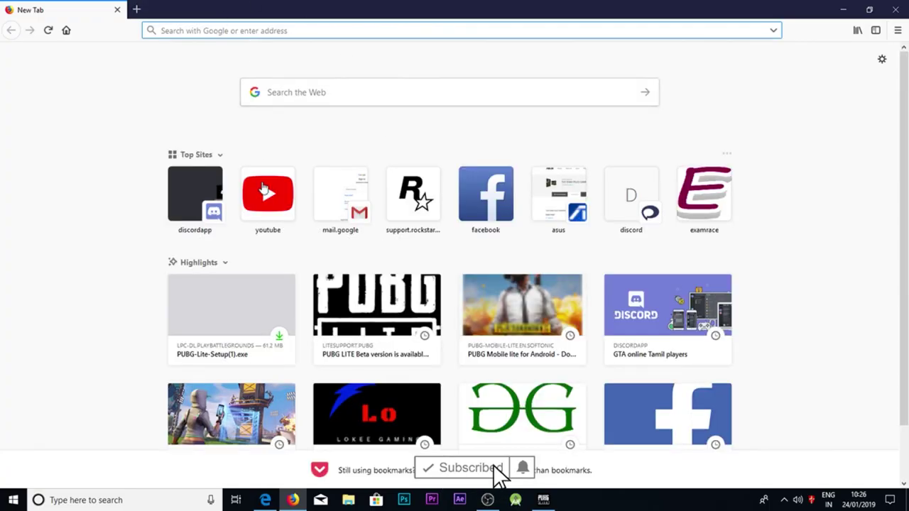
pyautogui.click(330, 93)
pyautogui.write('ยังไม่เปิดบริการในภูมิภาคของคุณ')
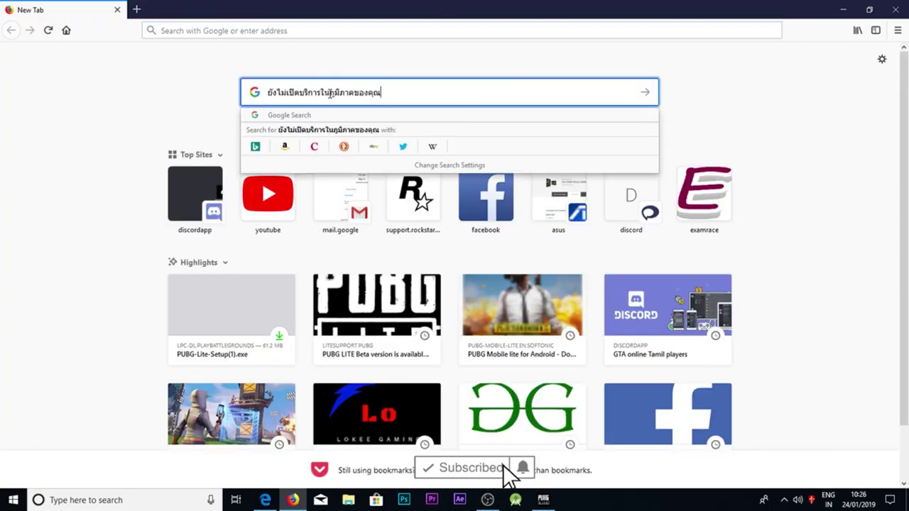
pyautogui.write('to eng')
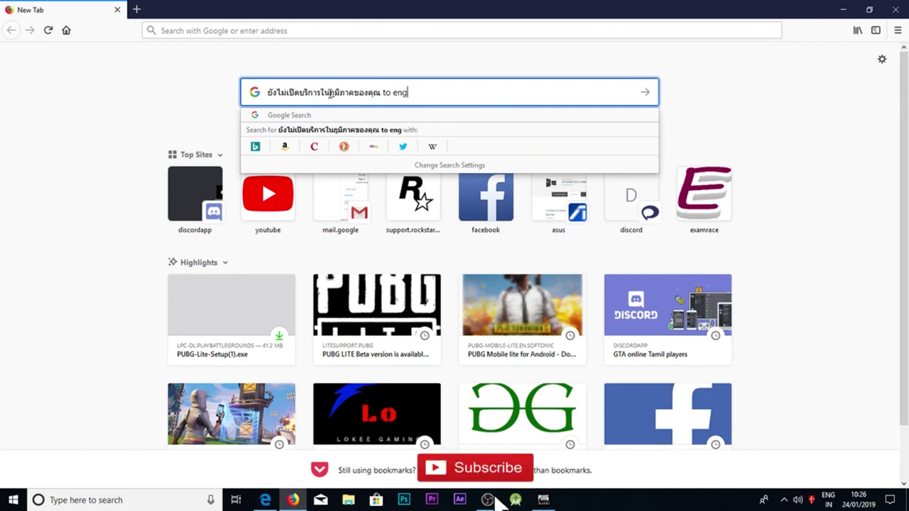
# Step: Run the search, read the translation 'Not yet available in your region', and minimize Firefox
pyautogui.press('Return')
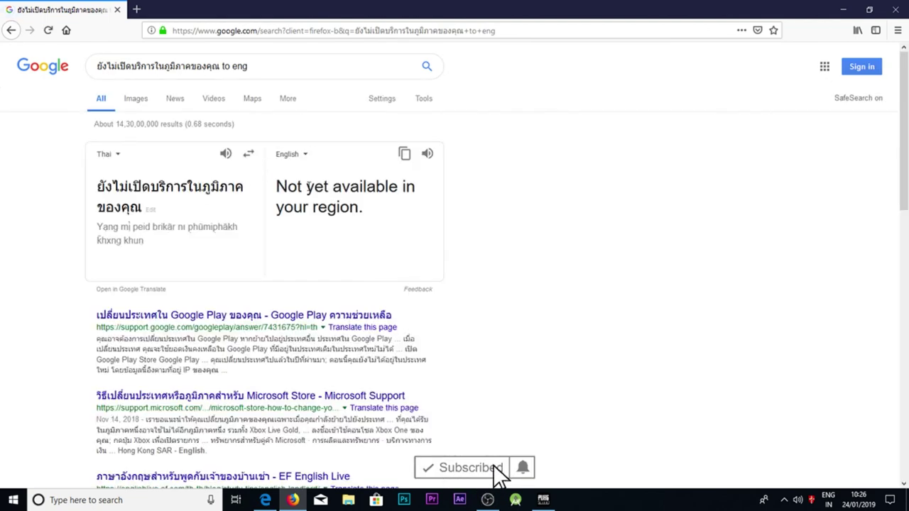
pyautogui.tripleClick(339, 207)
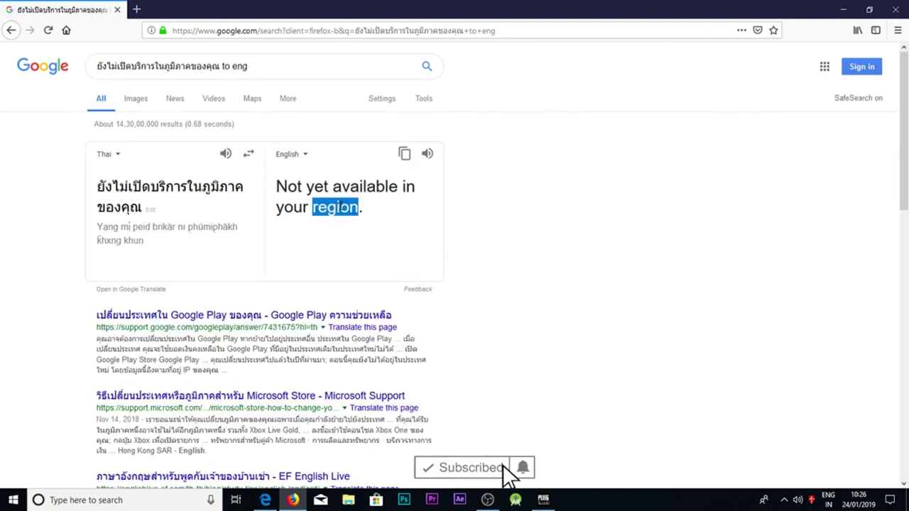
pyautogui.doubleClick(343, 205)
pyautogui.click(344, 205)
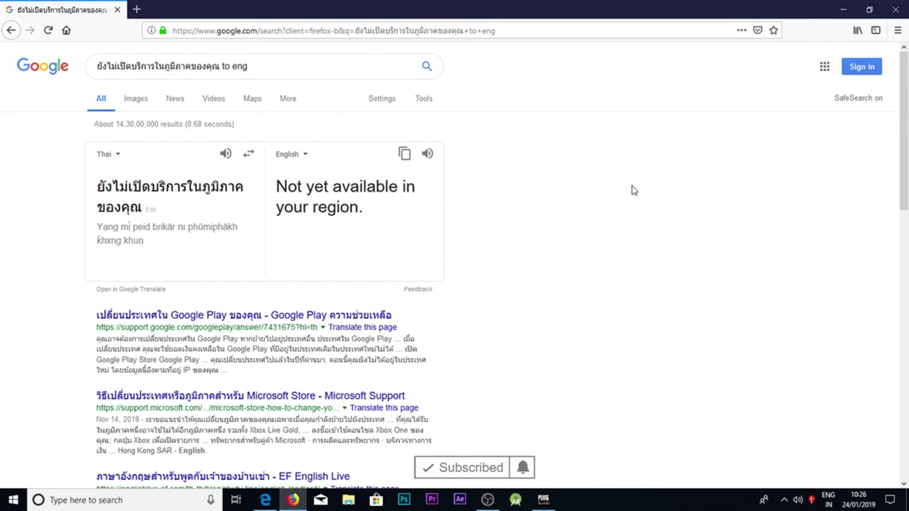
pyautogui.click(842, 9)
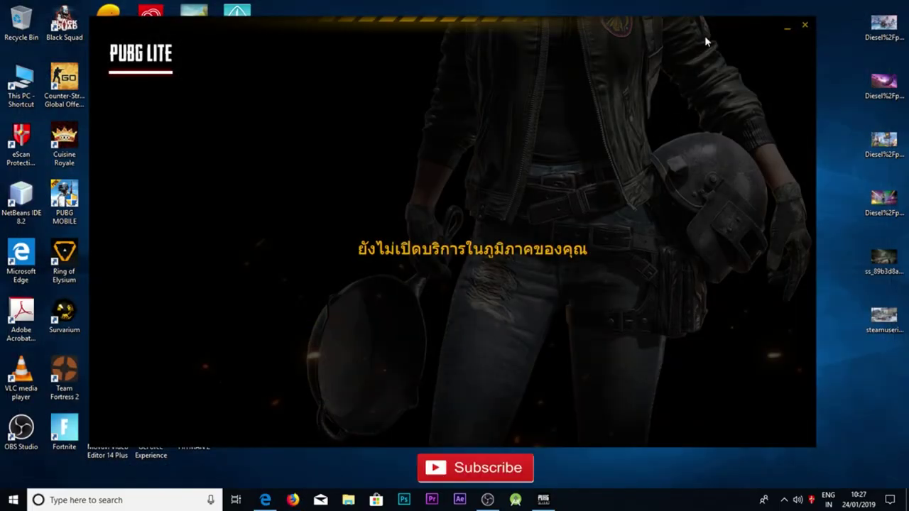
# Step: Close the PUBG Lite launcher window, leaving the Windows desktop visible
pyautogui.click(805, 26)
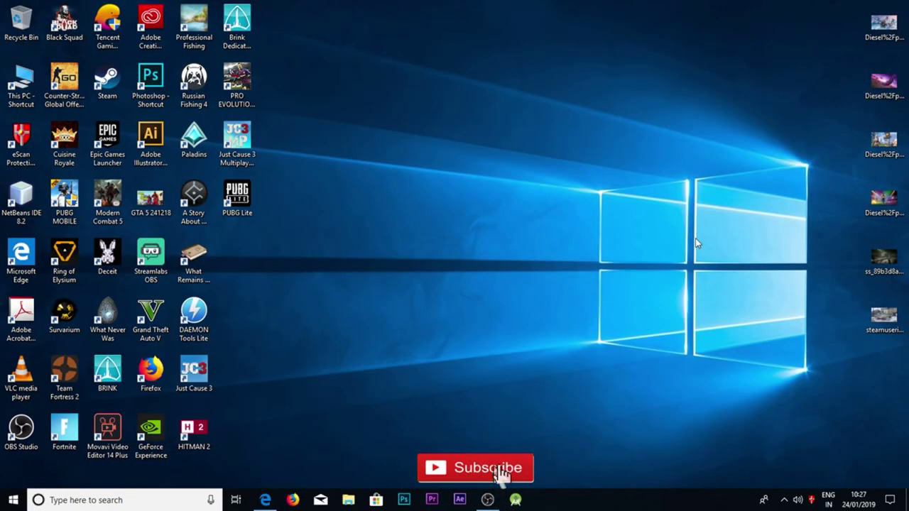